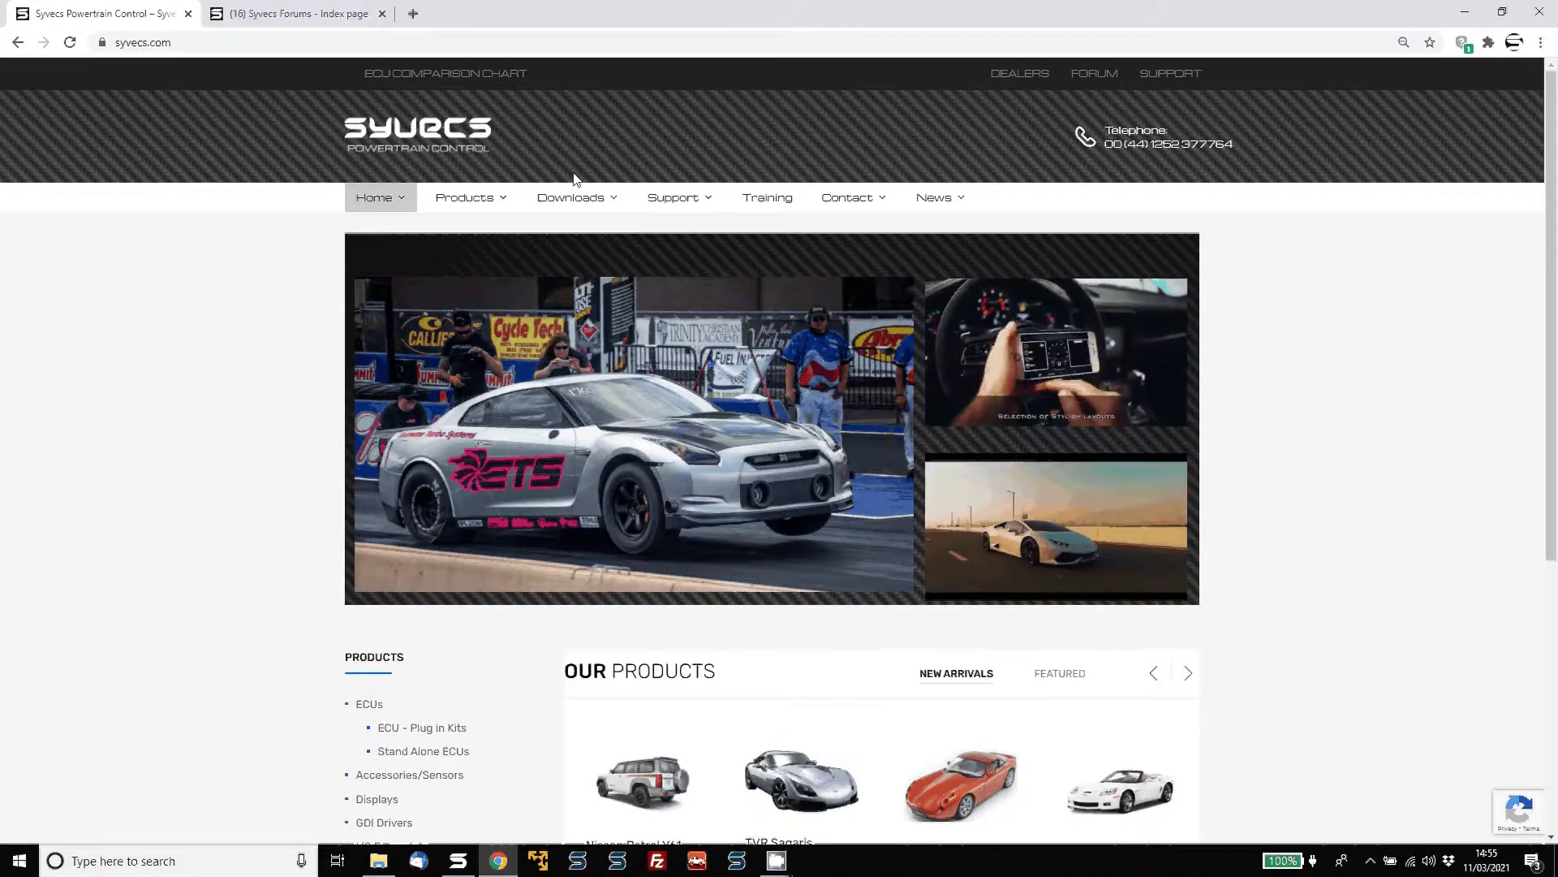
# Step: Open the Software / Software Manual download page and view the SyvecsUpdater window before minimising it
pyautogui.moveTo(577, 198)
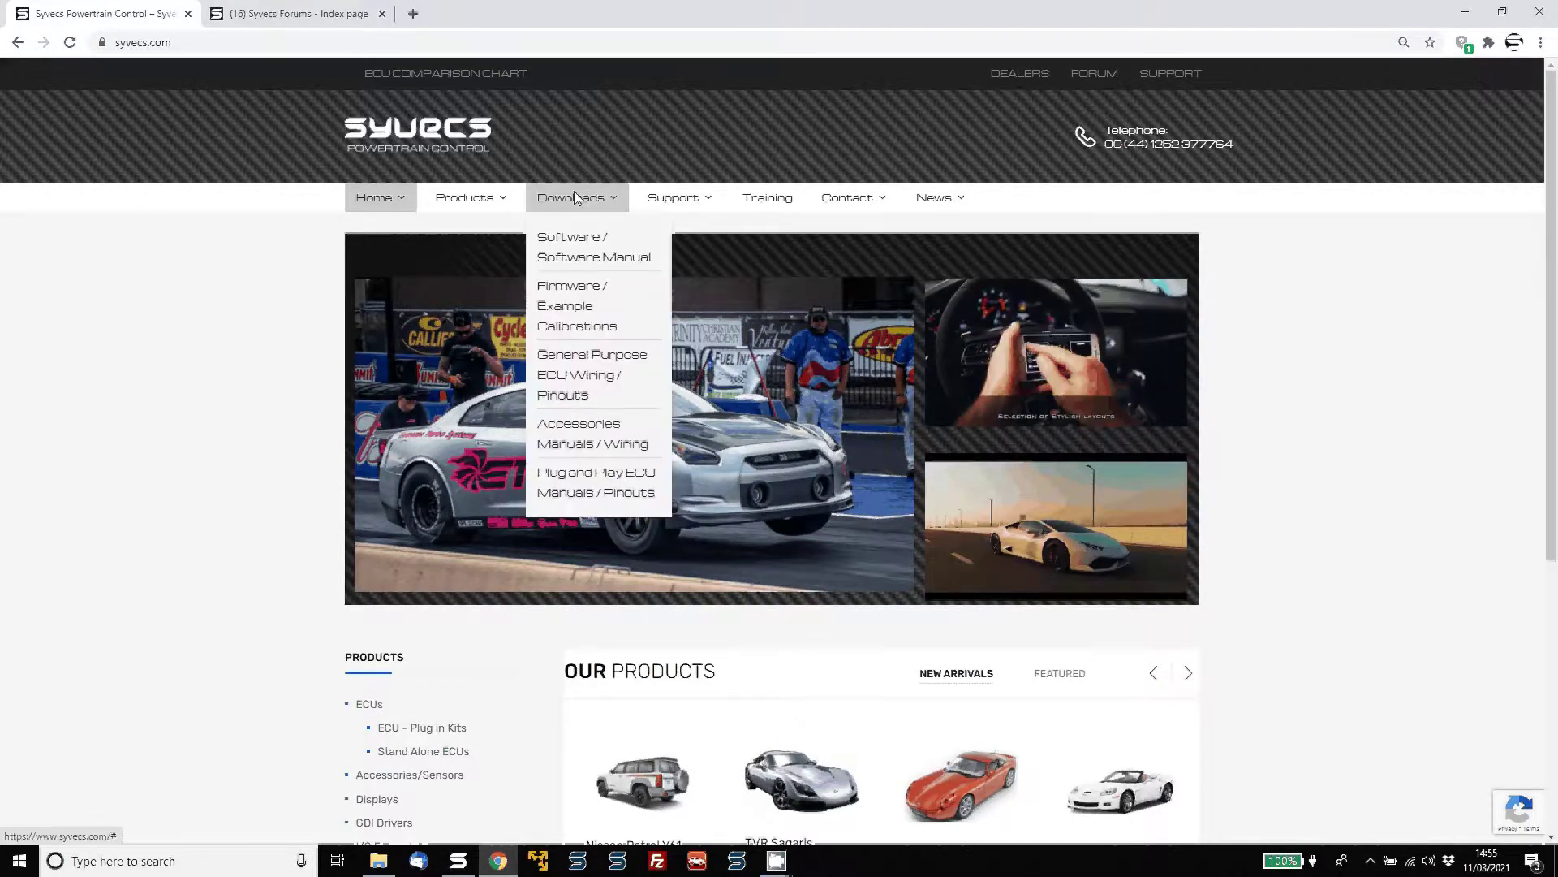
pyautogui.click(563, 253)
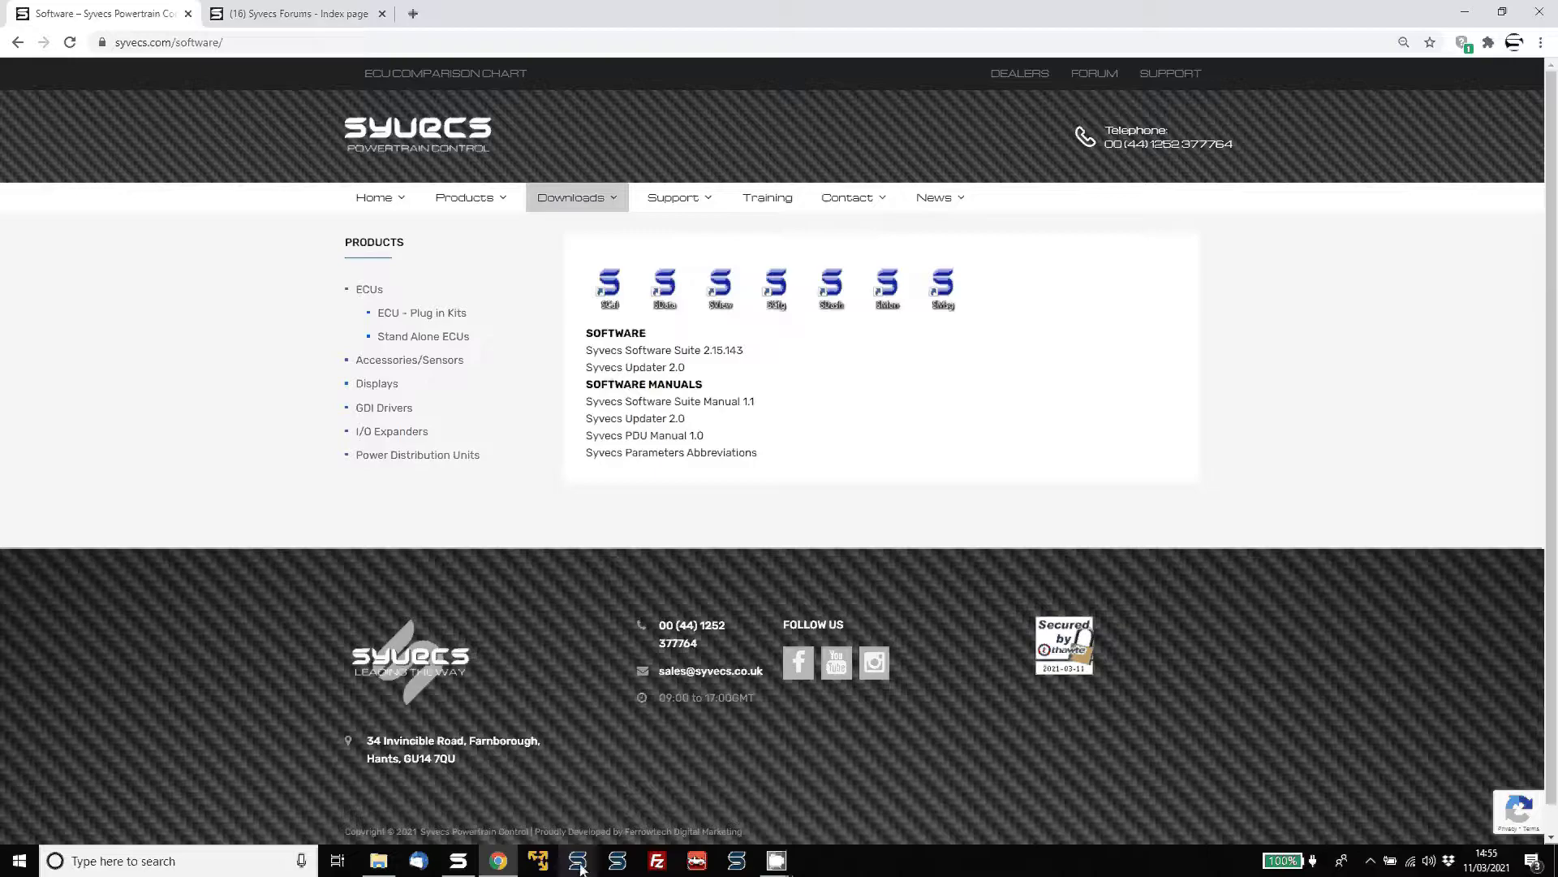
pyautogui.click(458, 861)
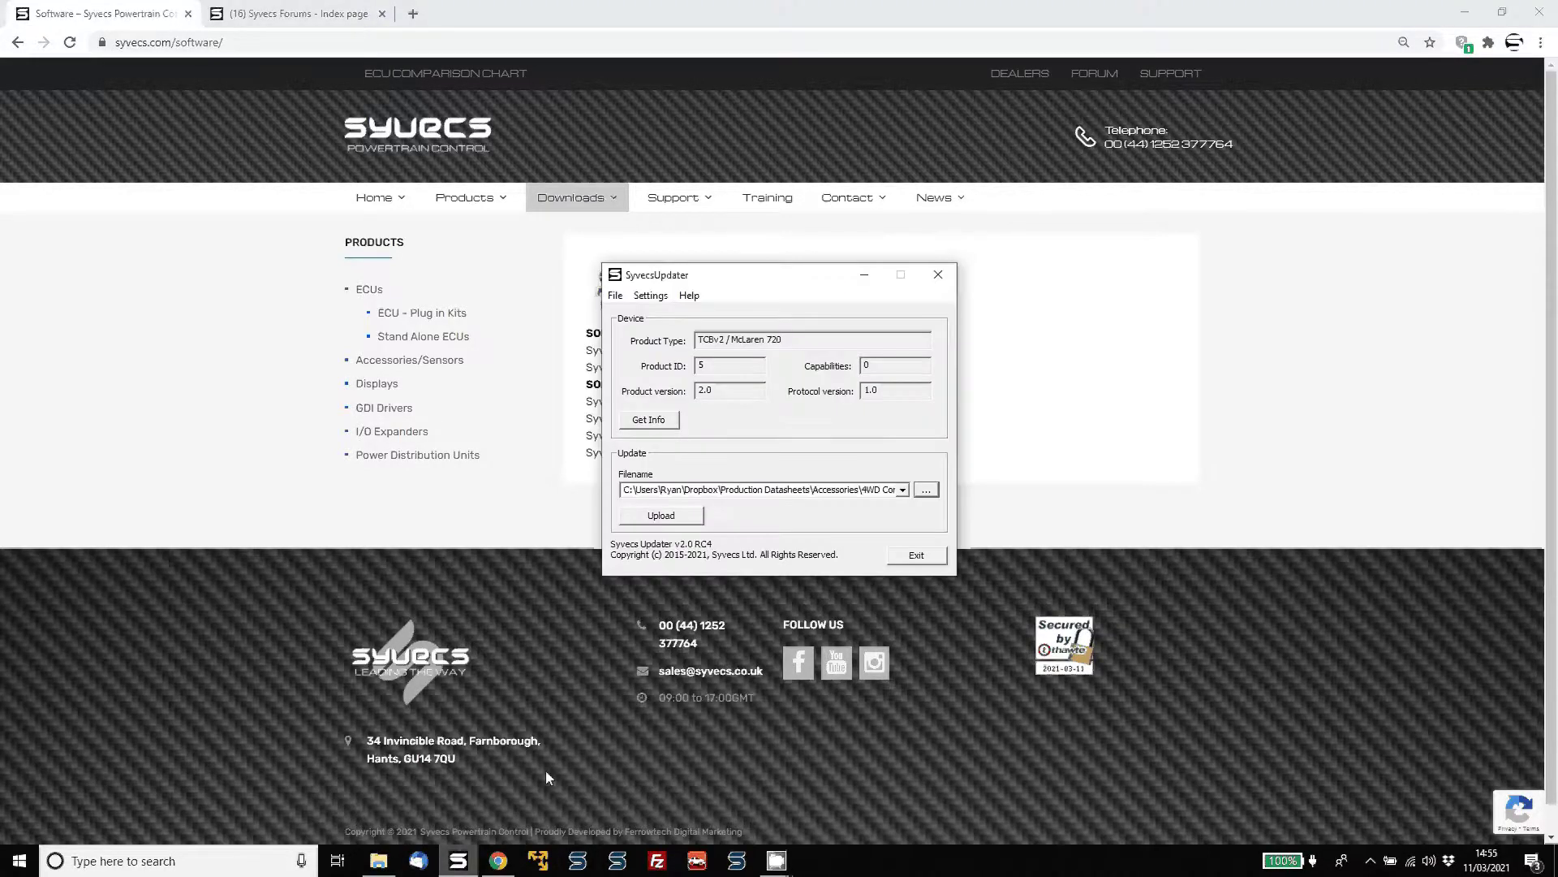
pyautogui.click(865, 276)
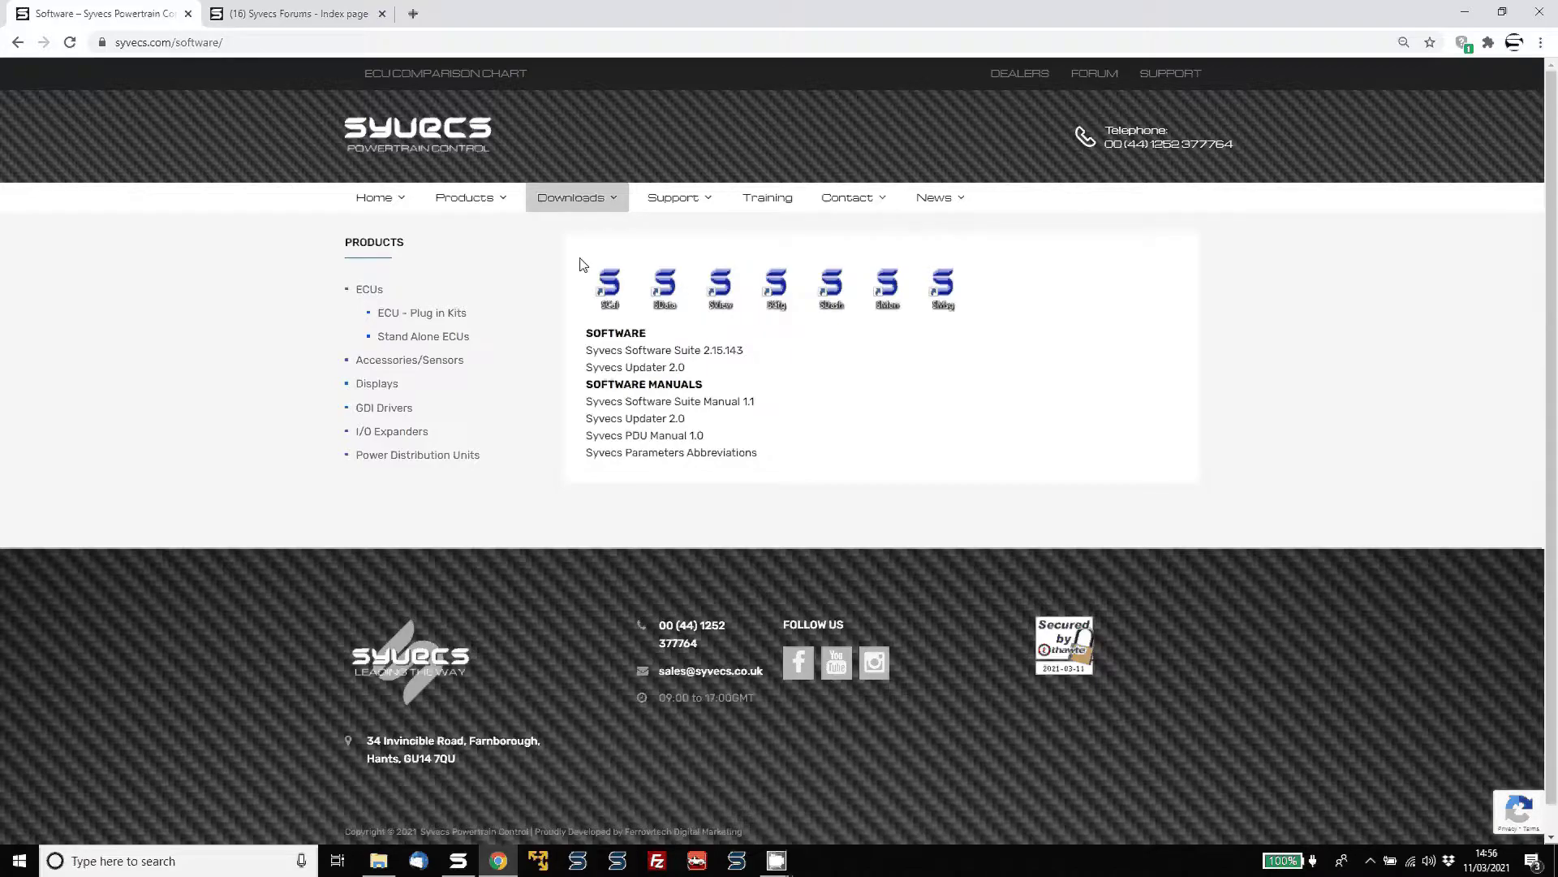
# Step: Launch SCal.exe from the Scal USB folder and connect to the S_AWD 1-12-1 GENERIC device with full access
pyautogui.click(379, 860)
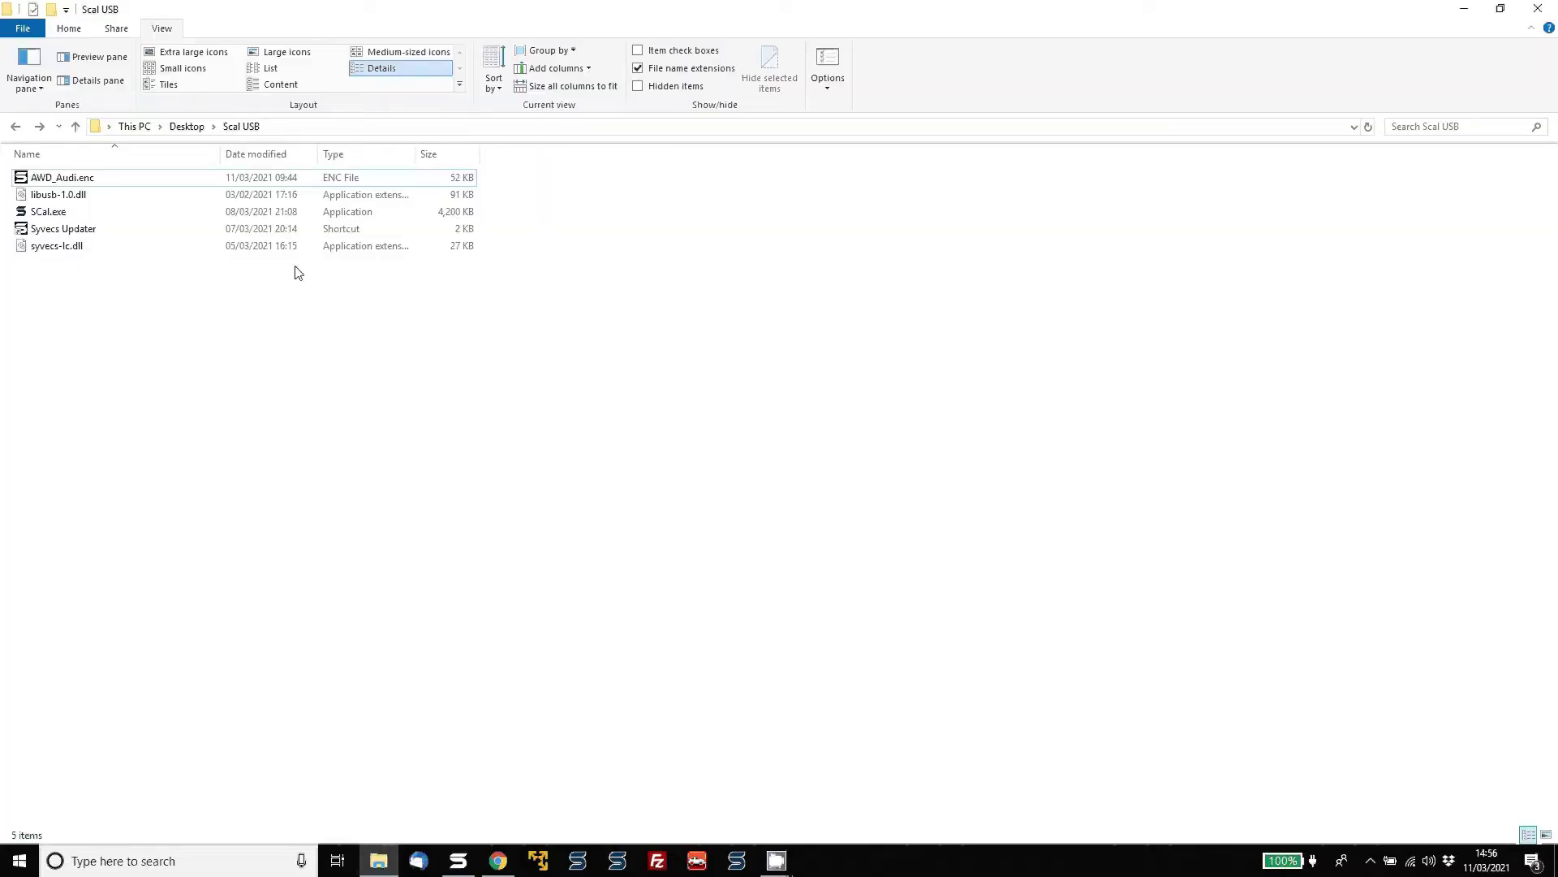
pyautogui.click(97, 215)
pyautogui.doubleClick(98, 213)
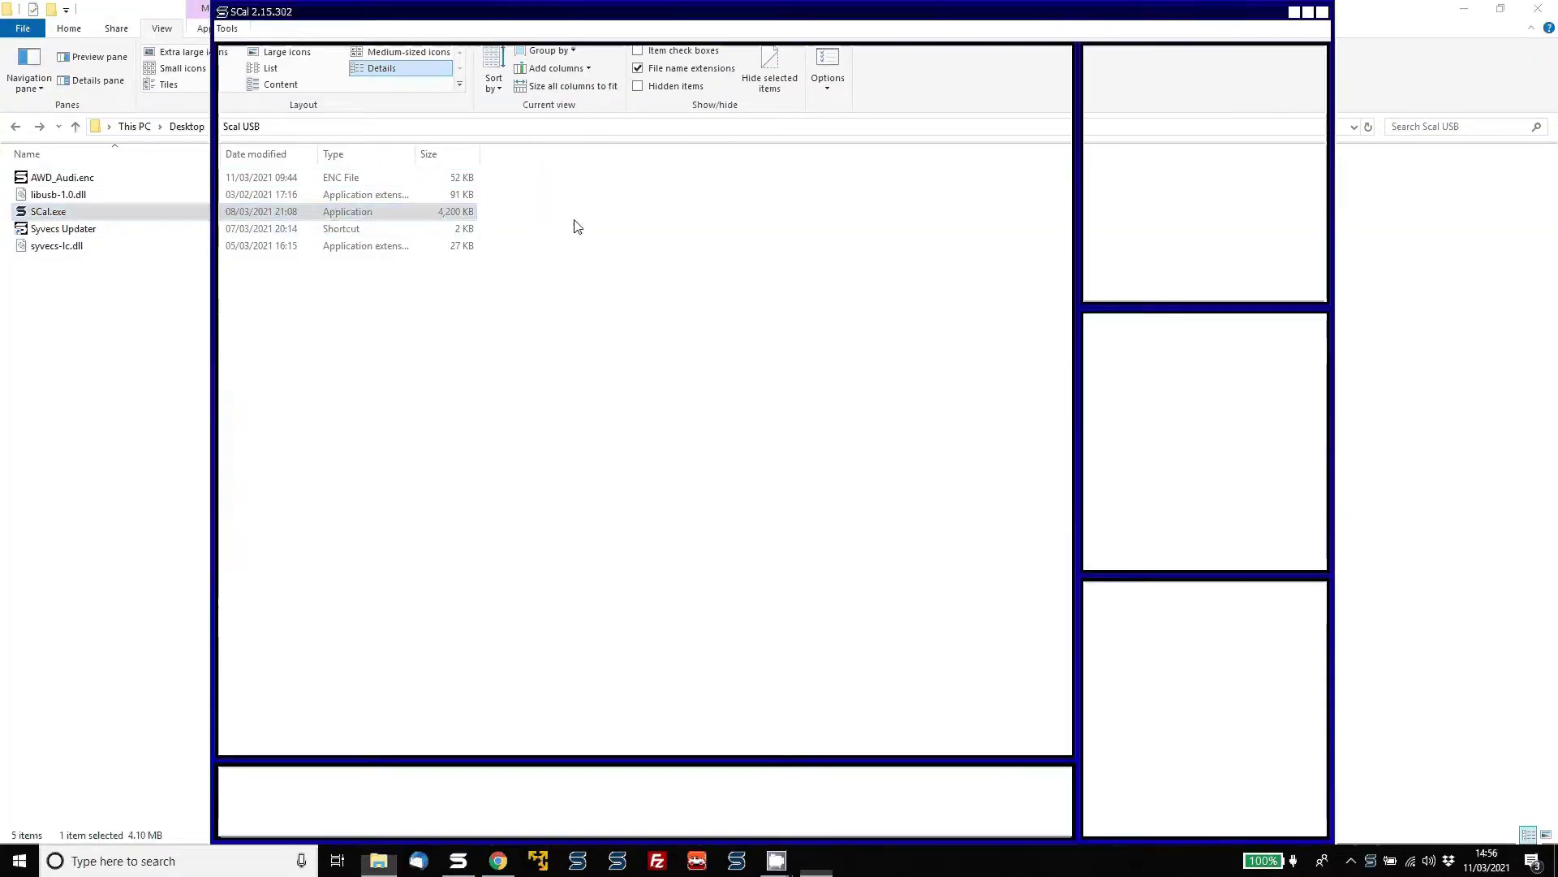
pyautogui.hotkey('alt', 'd')
pyautogui.press('Return')
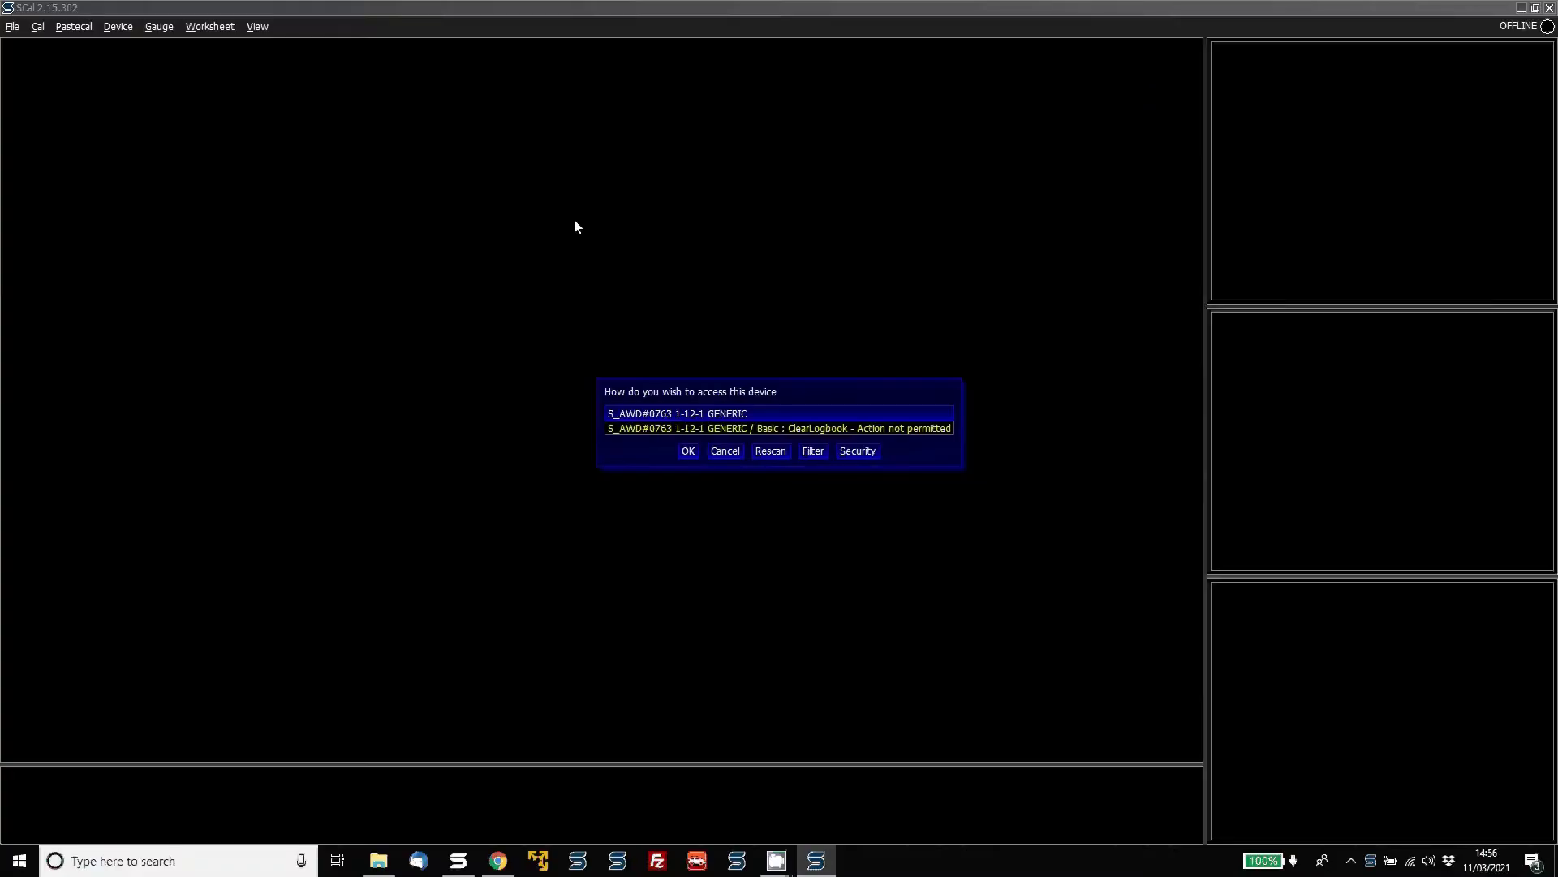
pyautogui.press('Return')
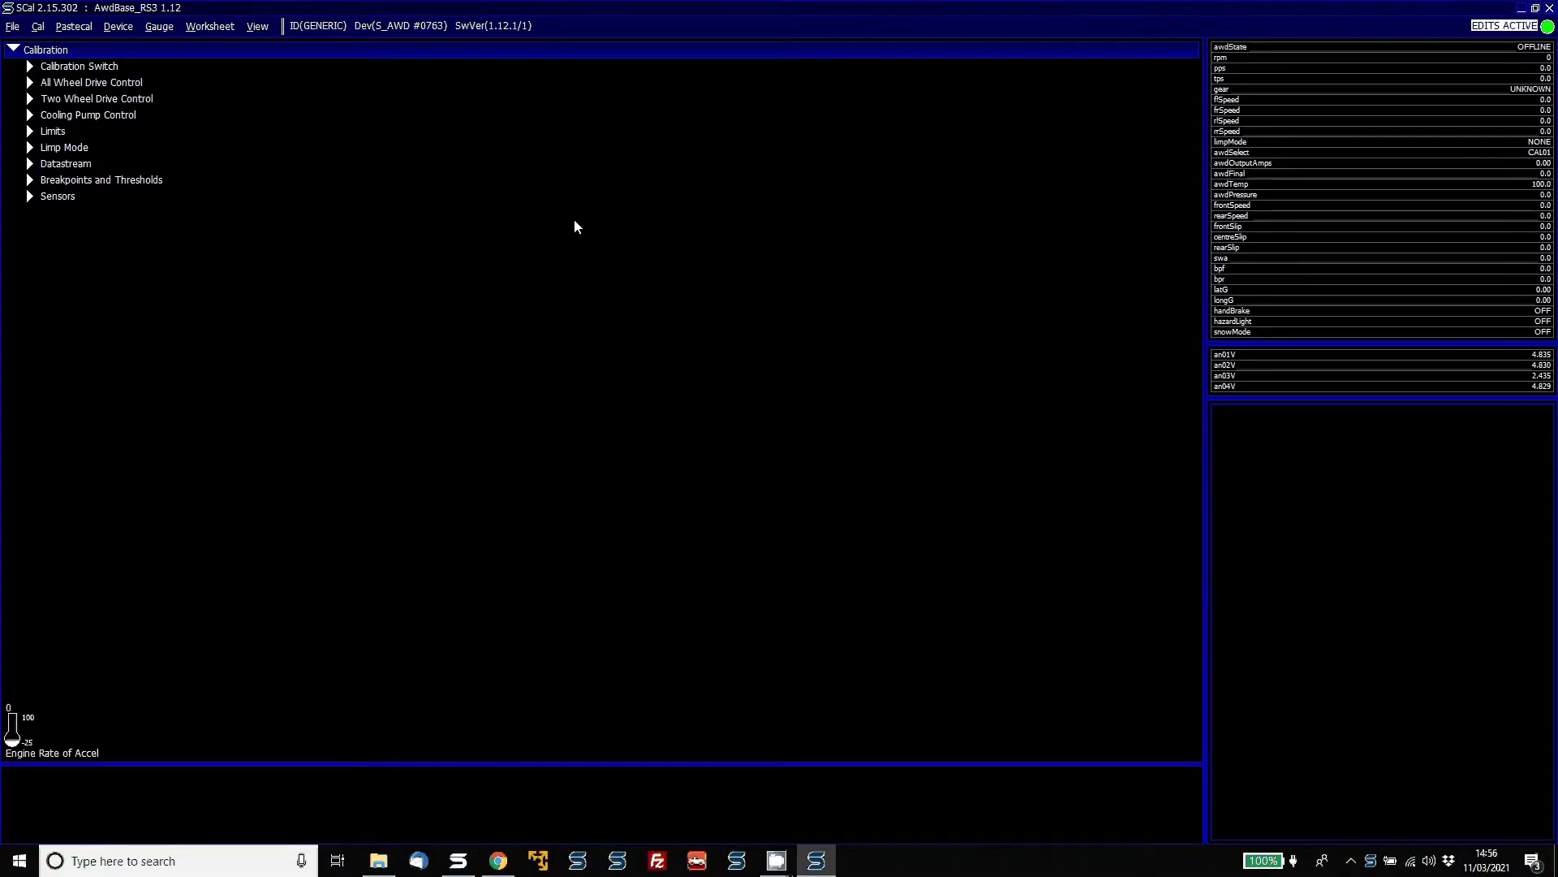
# Step: Save the device's calibration to disk as AwdBase_RS3 1.12
pyautogui.hotkey('alt', 'f')
pyautogui.press('s')
pyautogui.press('Return')
pyautogui.press('Return')
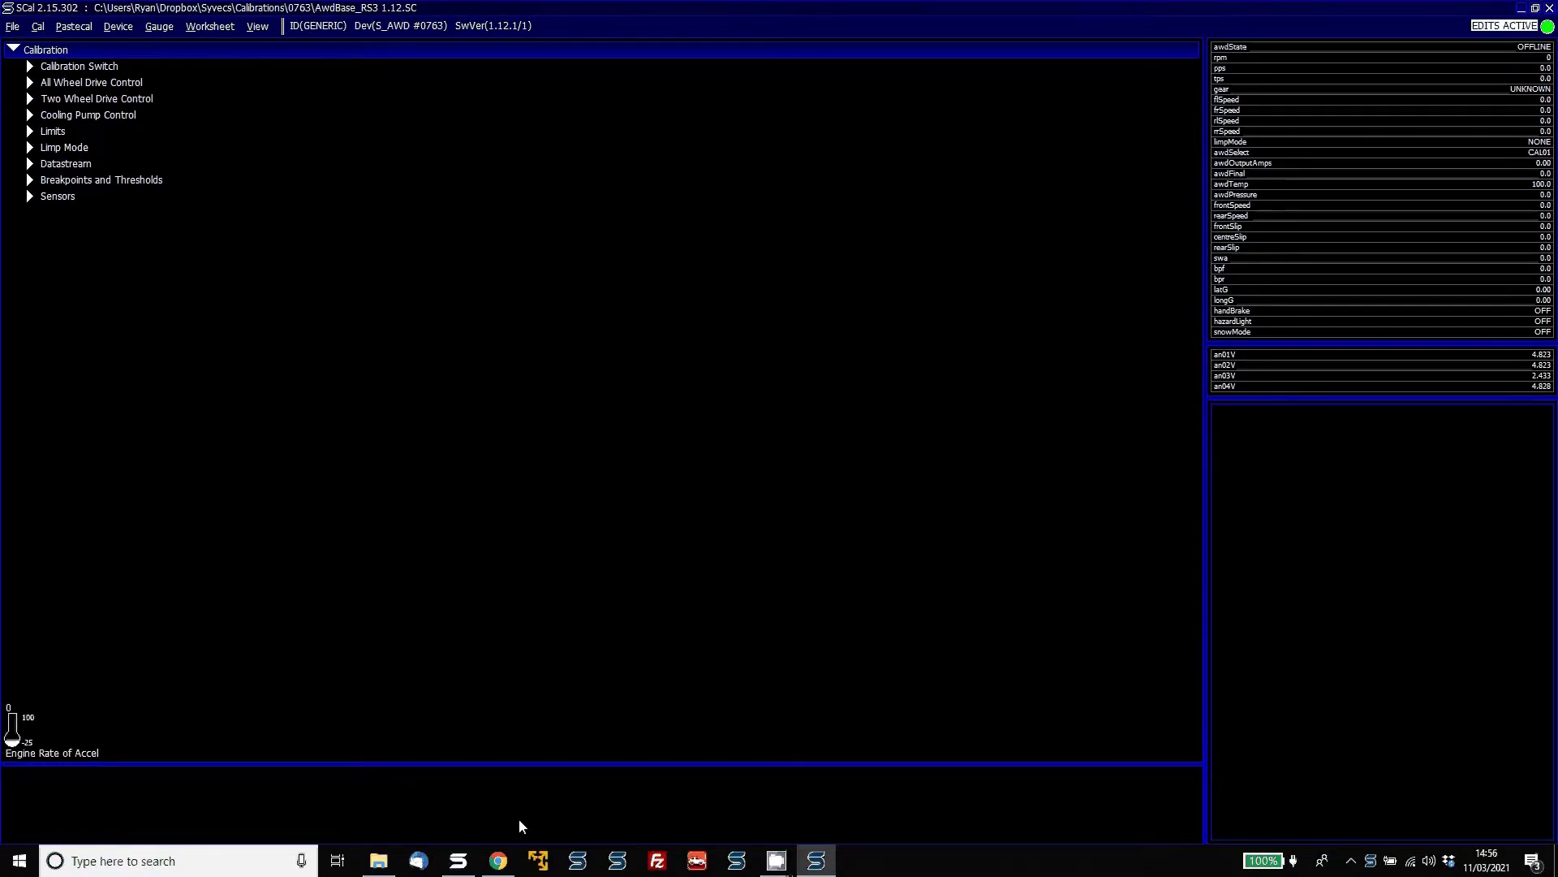
# Step: Switch to Chrome and open the VAG MQB Range board under Syvecs AWD Modules in the Syvecs forum
pyautogui.click(498, 860)
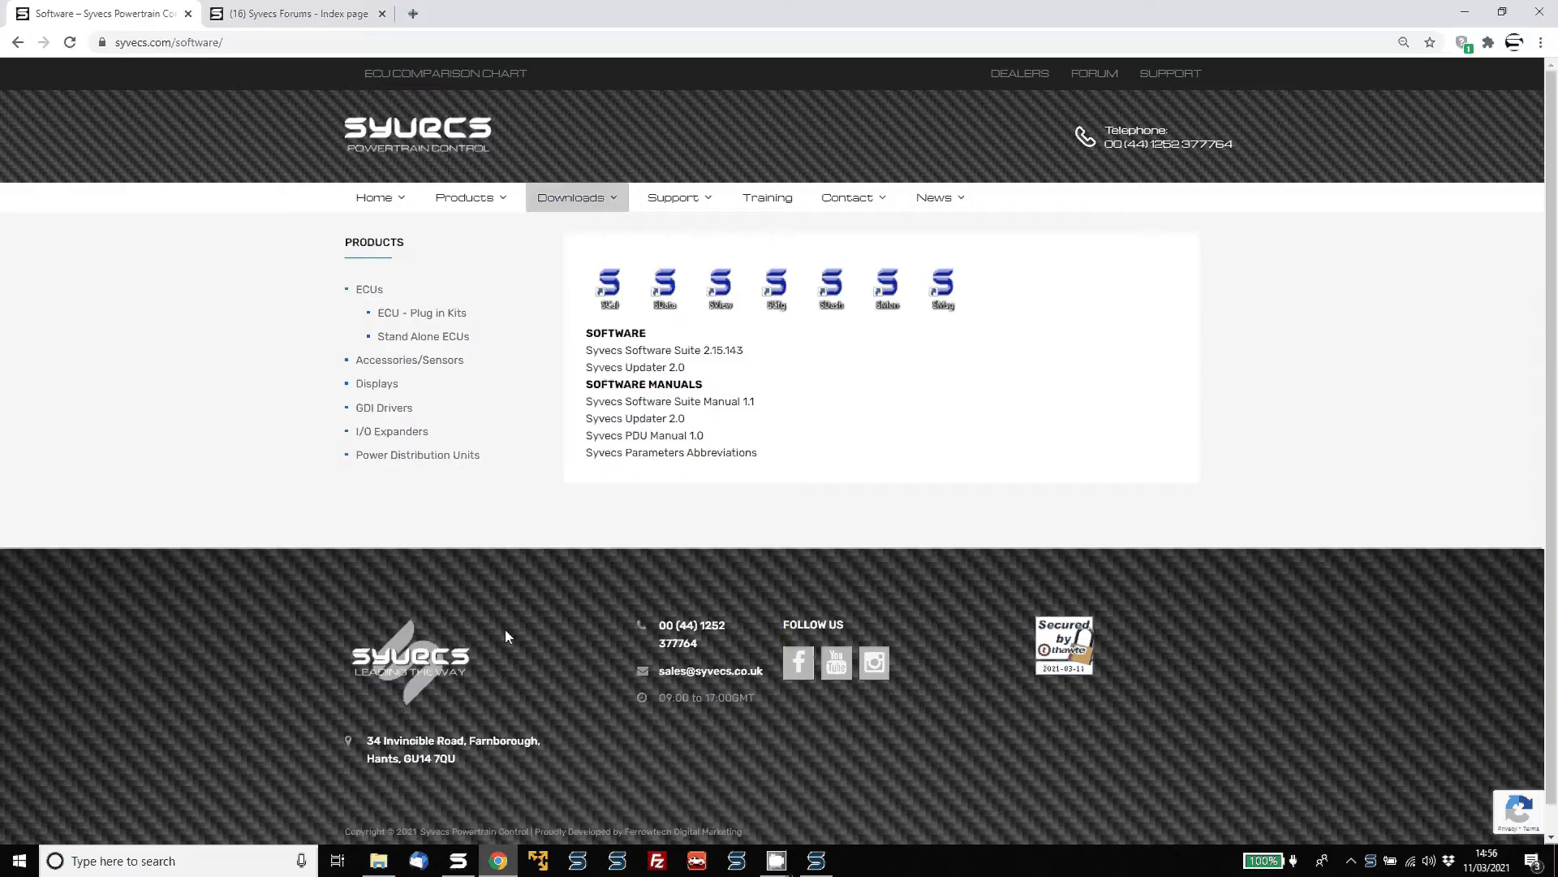
pyautogui.click(288, 20)
pyautogui.scroll(-15, 417, 270)
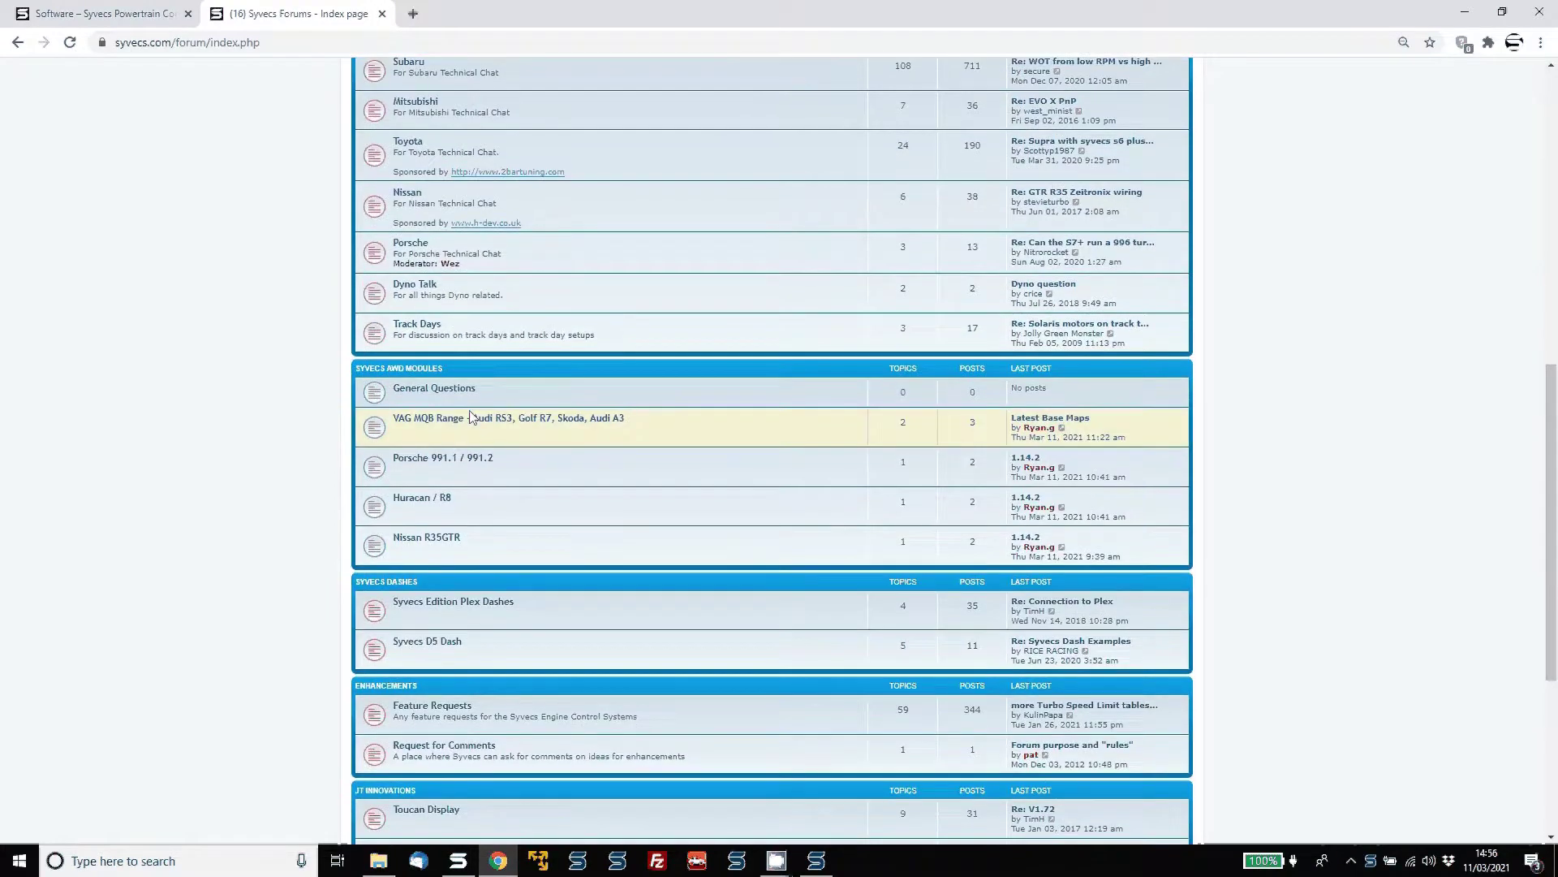
pyautogui.click(471, 417)
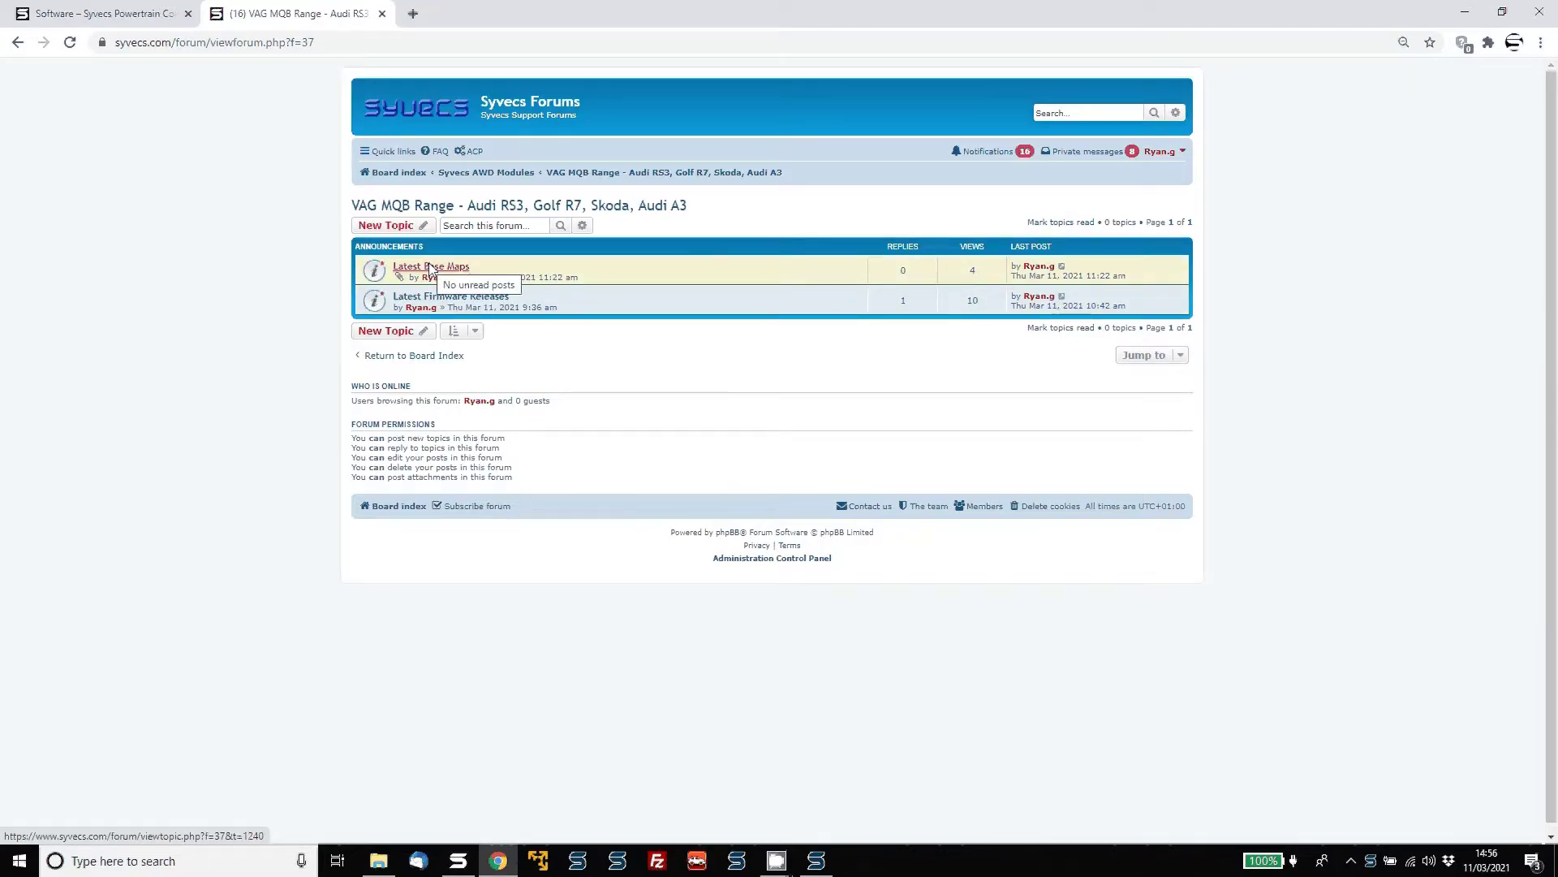
# Step: Check the device's software version in SCal, and view the Latest Firmware Releases and Latest Base Maps forum topics
pyautogui.click(816, 860)
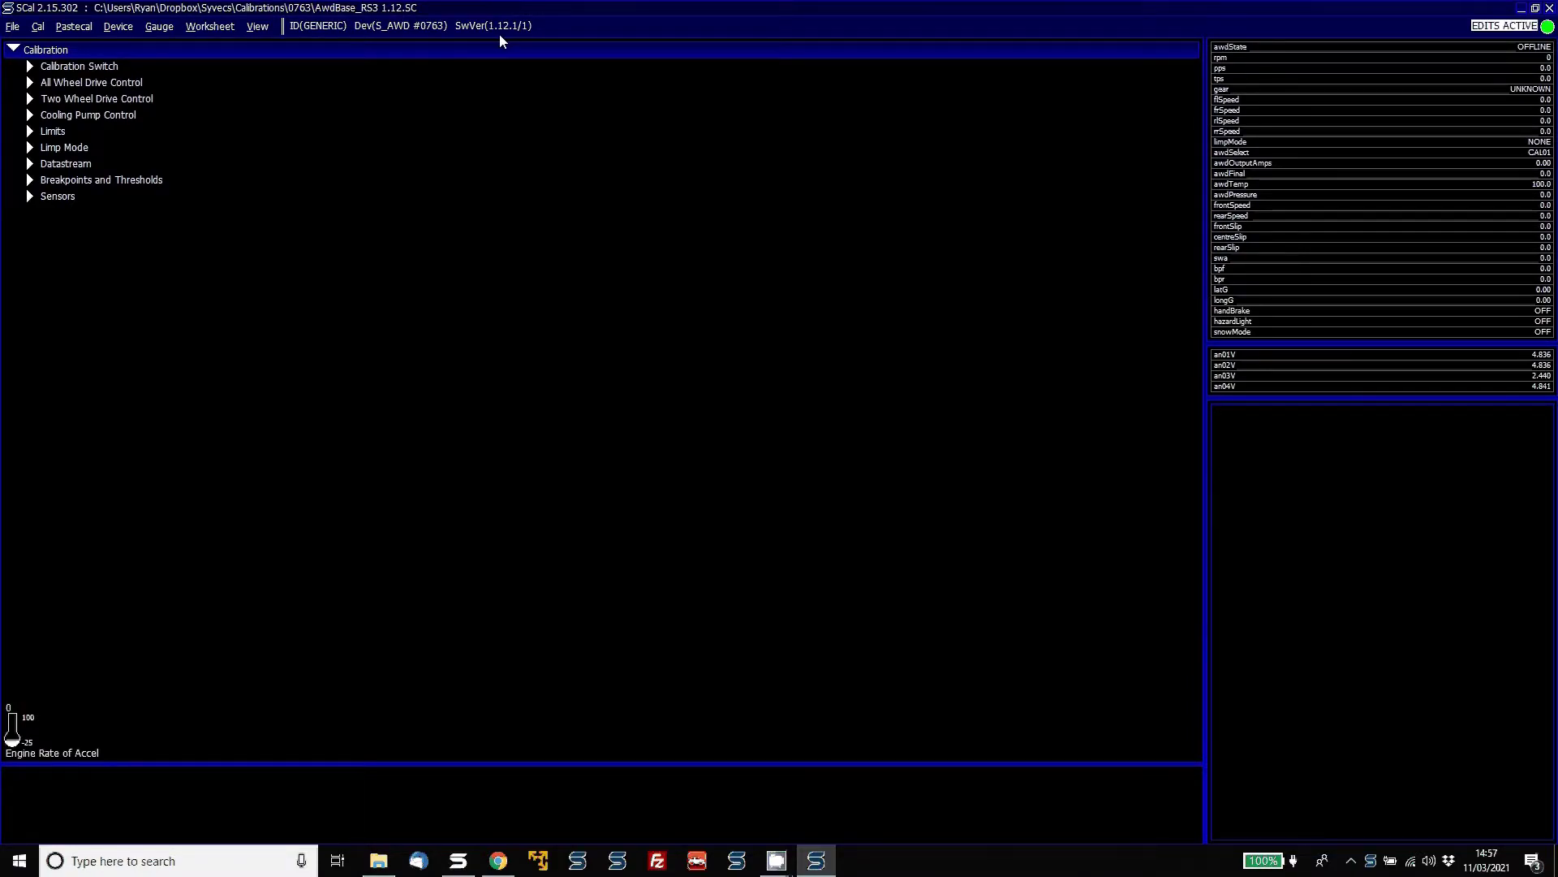
pyautogui.click(497, 861)
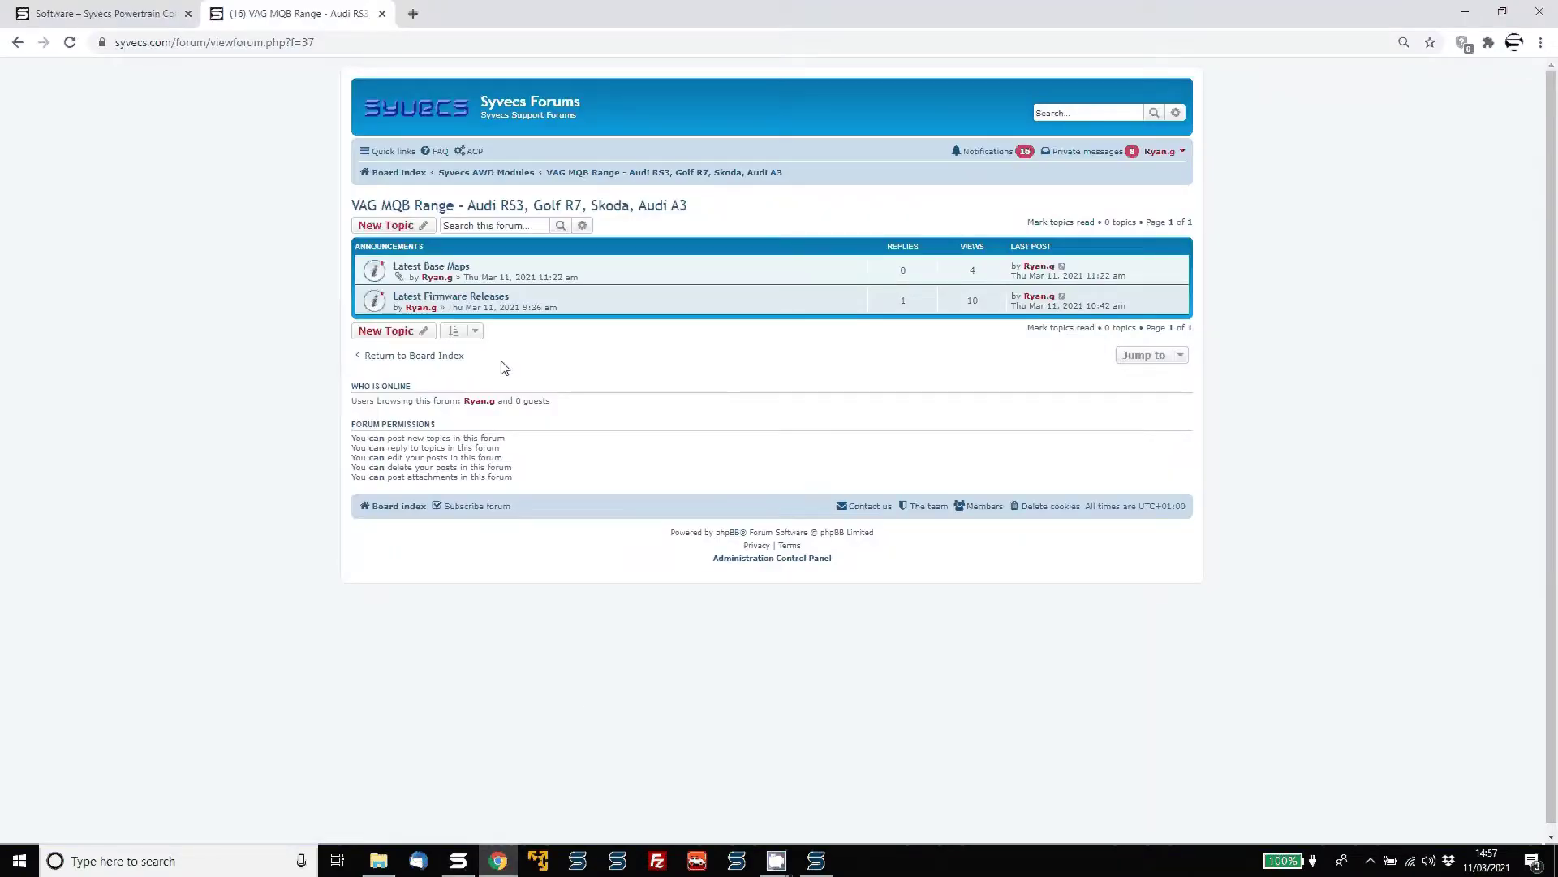
pyautogui.click(467, 297)
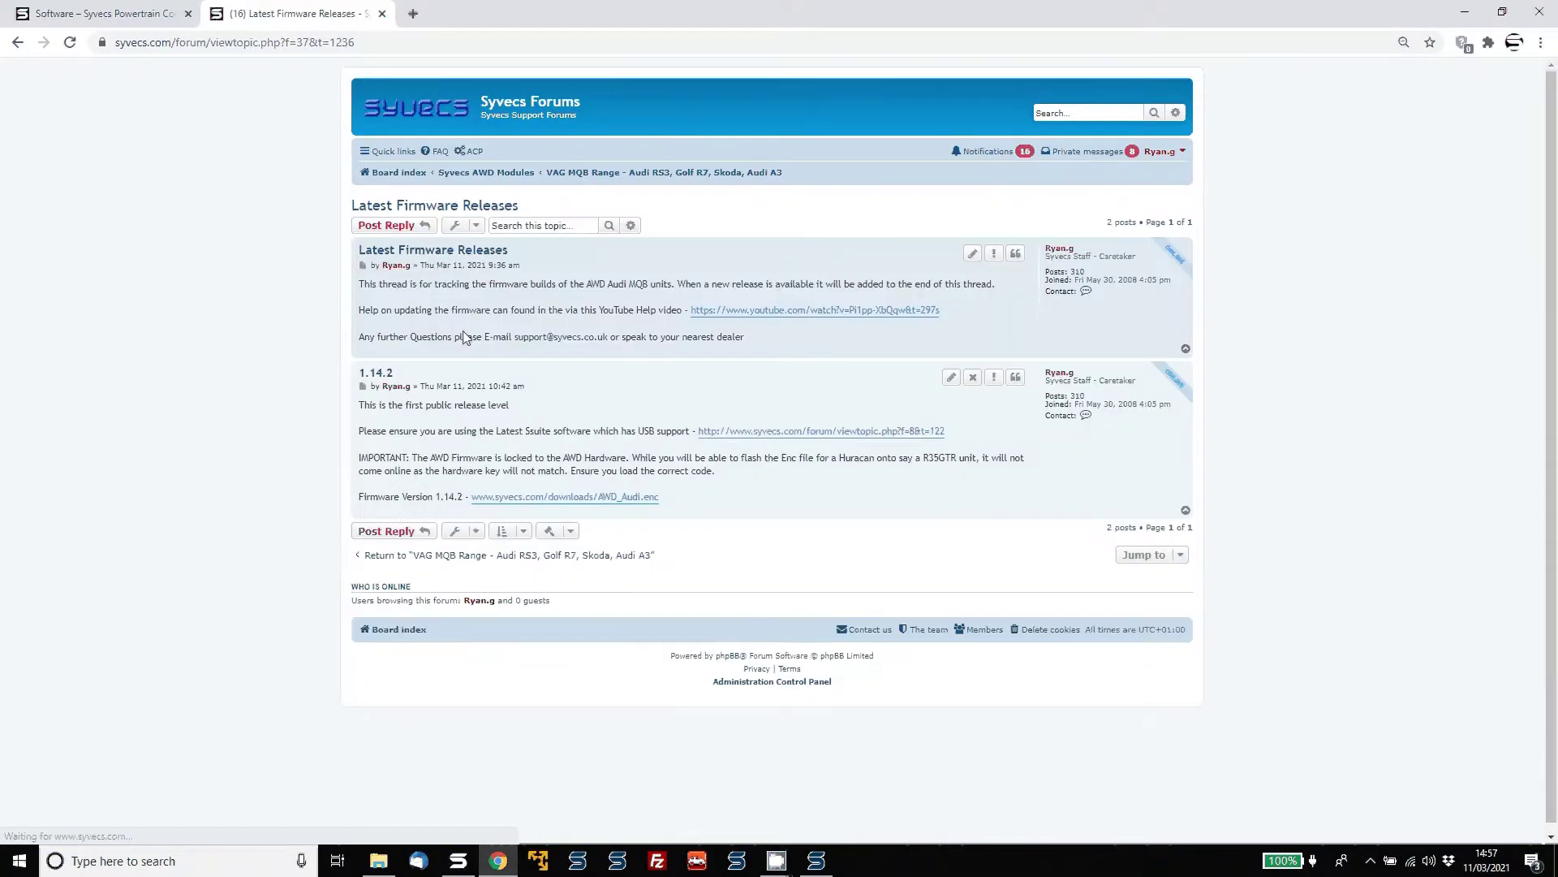
pyautogui.click(17, 42)
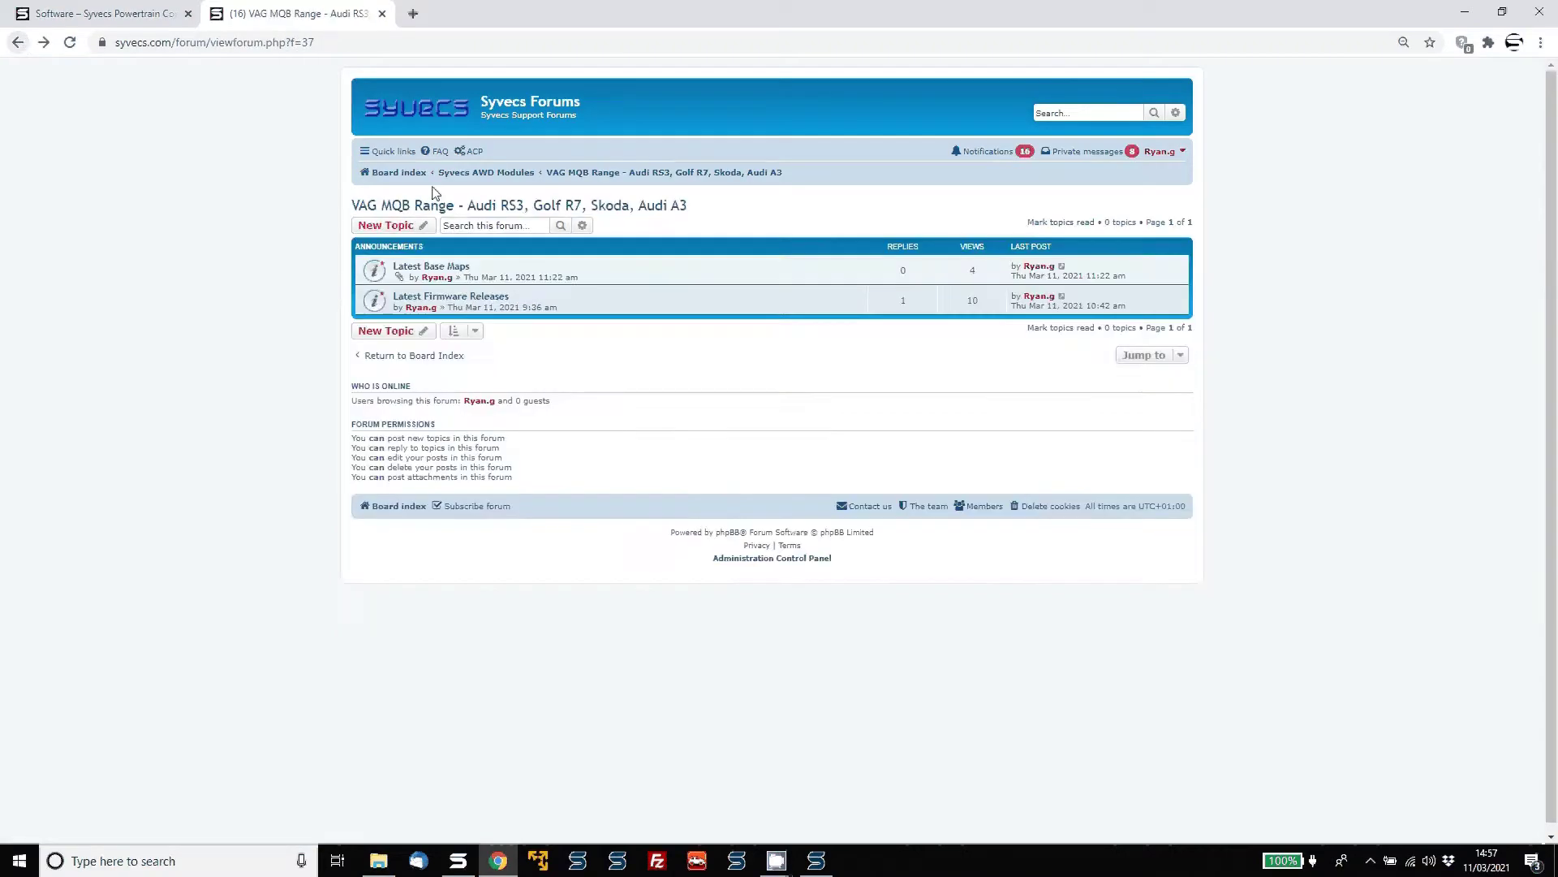
pyautogui.click(454, 267)
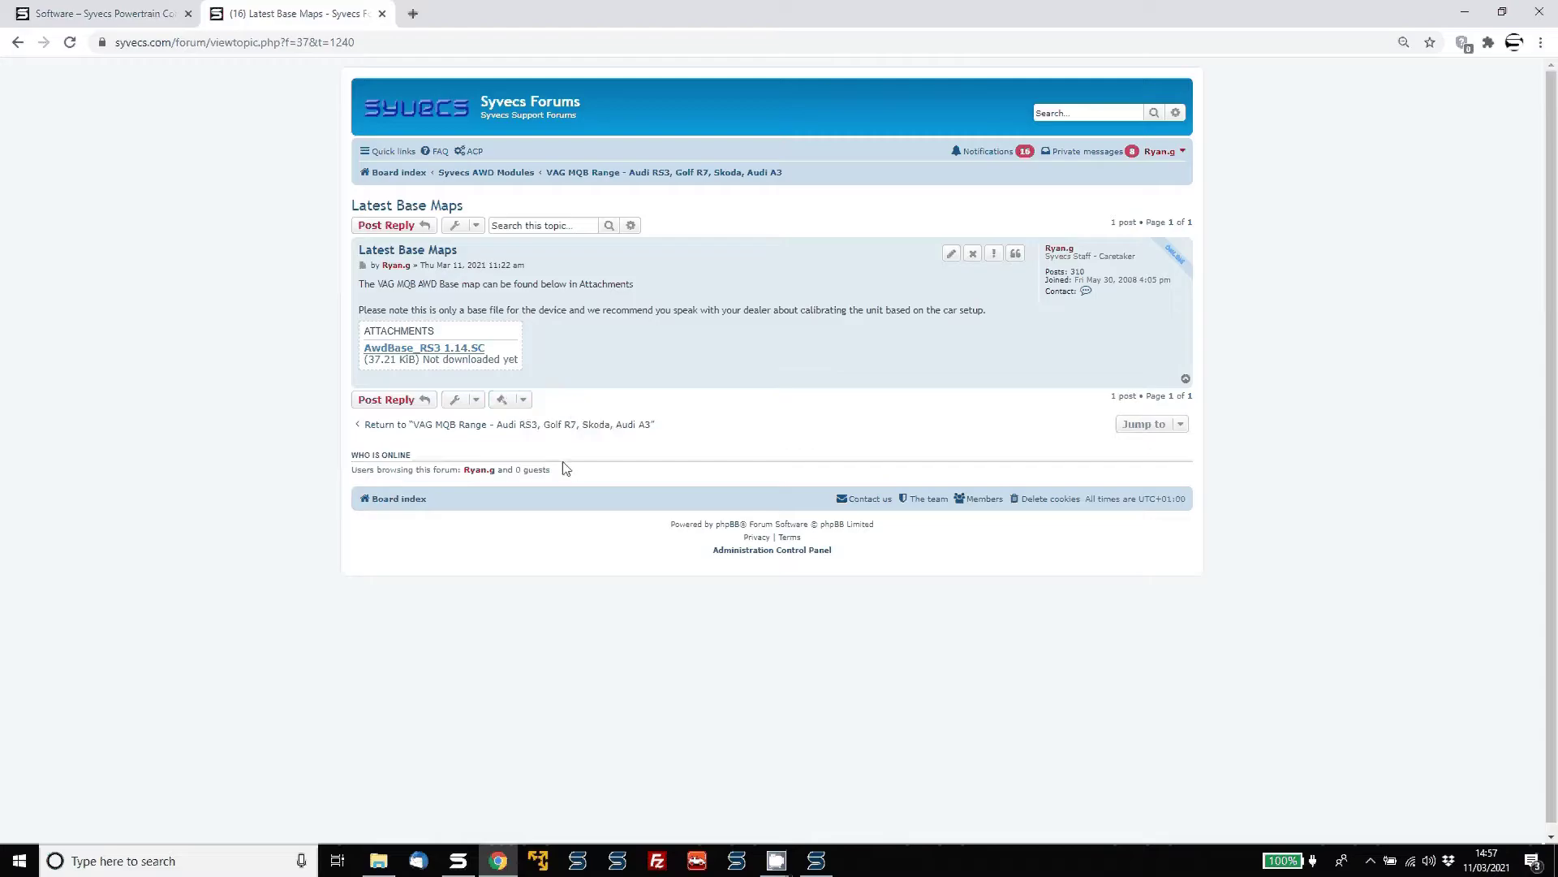
# Step: Switch back to SCal and take the AWD device offline
pyautogui.click(817, 860)
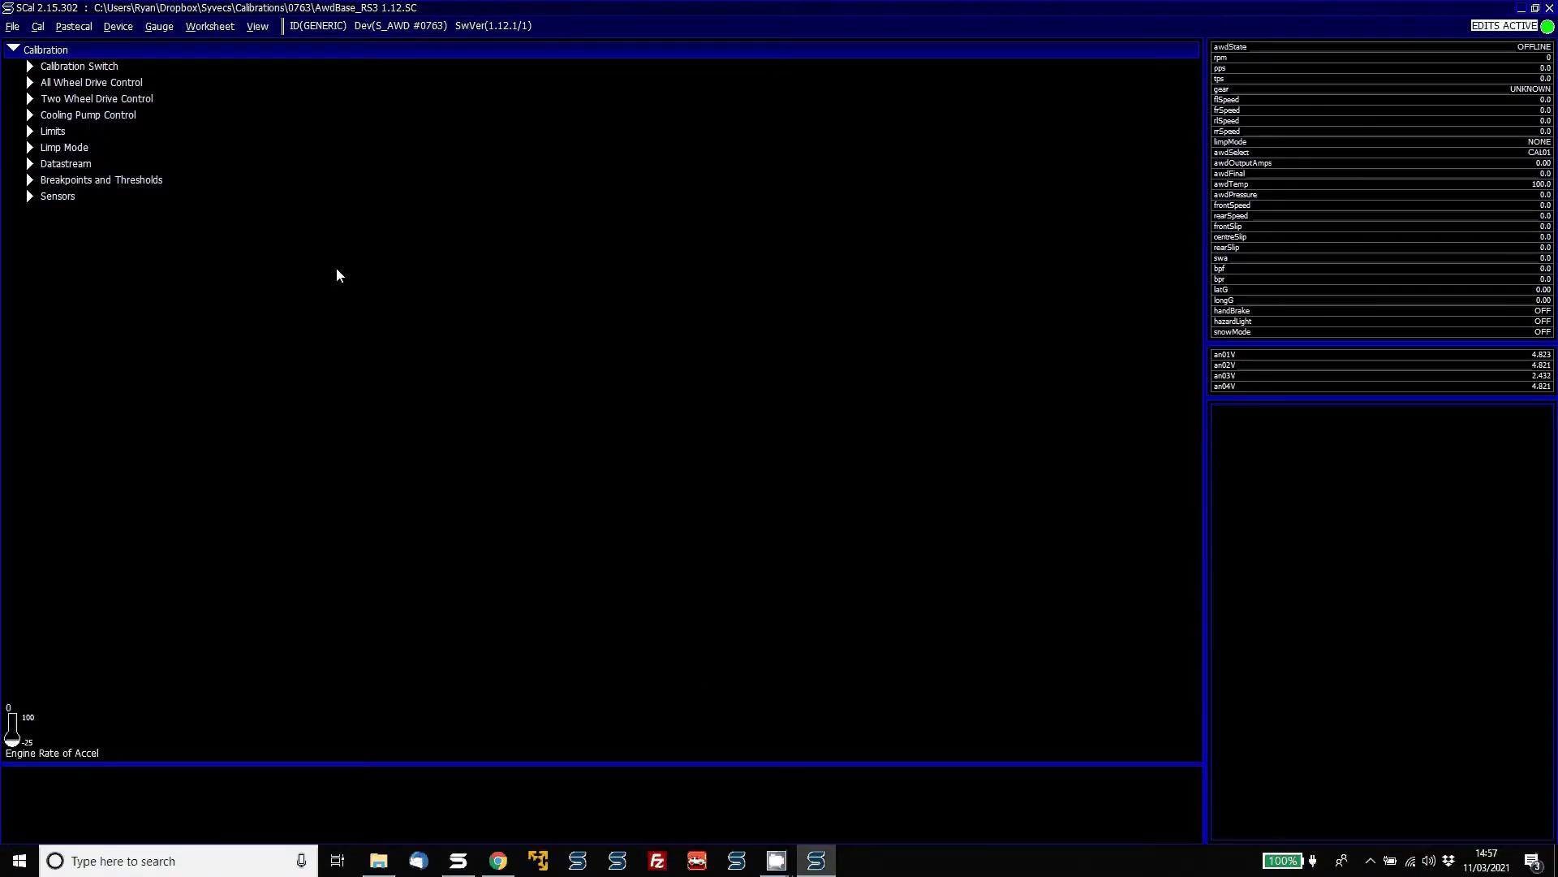
pyautogui.hotkey('alt', 'd')
pyautogui.press('Return')
pyautogui.hotkey('alt', 'c')
pyautogui.press('Up')
pyautogui.press('Up')
pyautogui.press('Return')
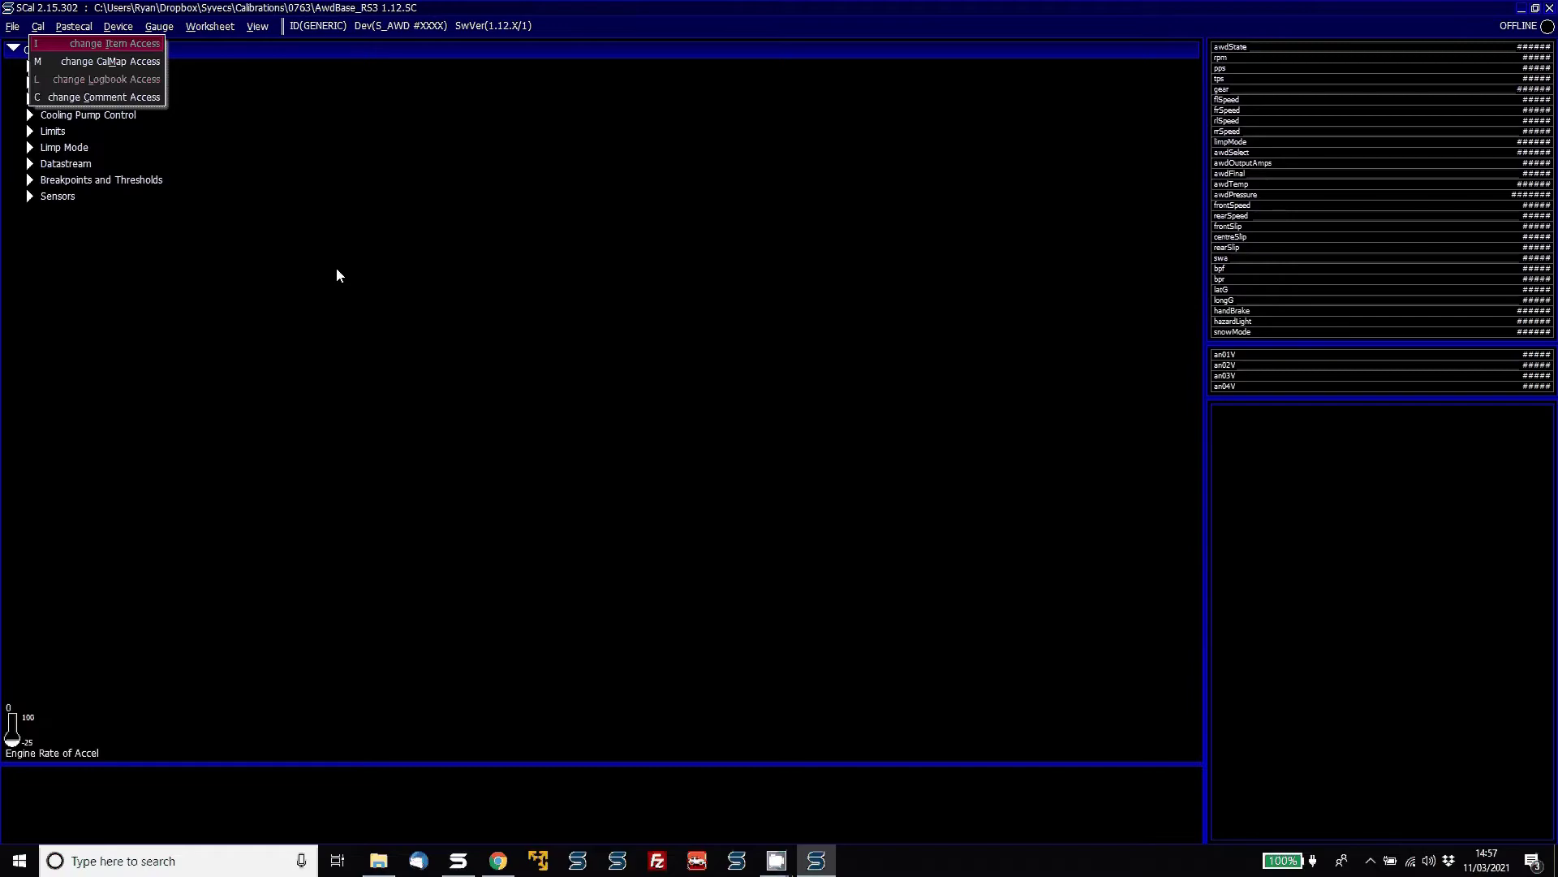
pyautogui.press('Escape')
# Step: Change the calibration's software version using the S_AWD.1.14.2.SP profile from the S_AWD folder
pyautogui.hotkey('alt', 'c')
pyautogui.press('Up')
pyautogui.press('Up')
pyautogui.press('Up')
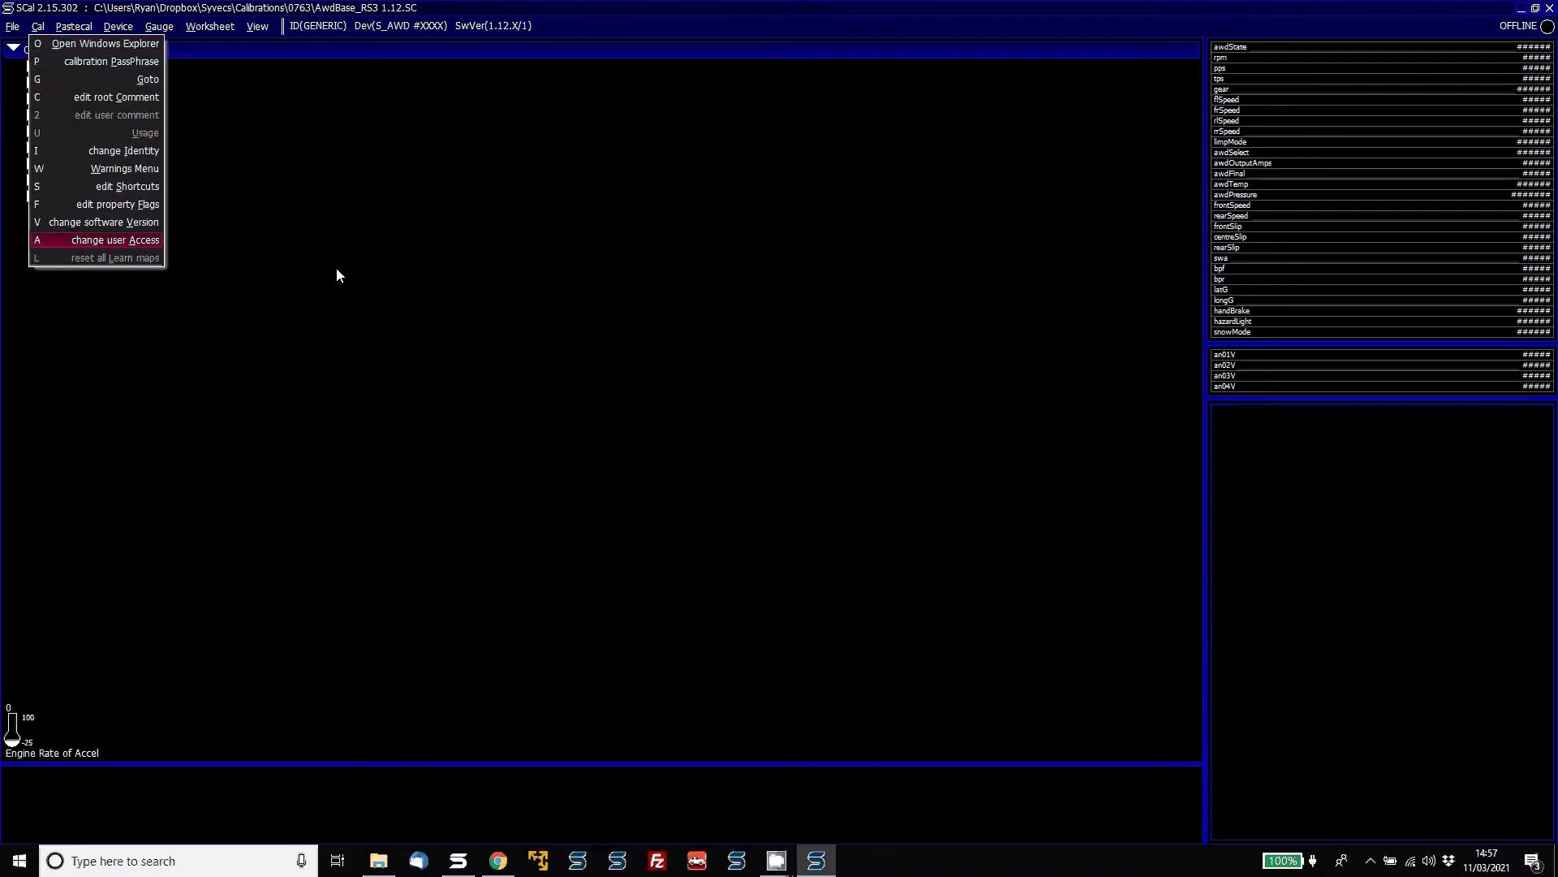
pyautogui.press('Return')
pyautogui.press('Down')
pyautogui.press('Down')
pyautogui.press('Down')
pyautogui.press('Down')
pyautogui.press('Down')
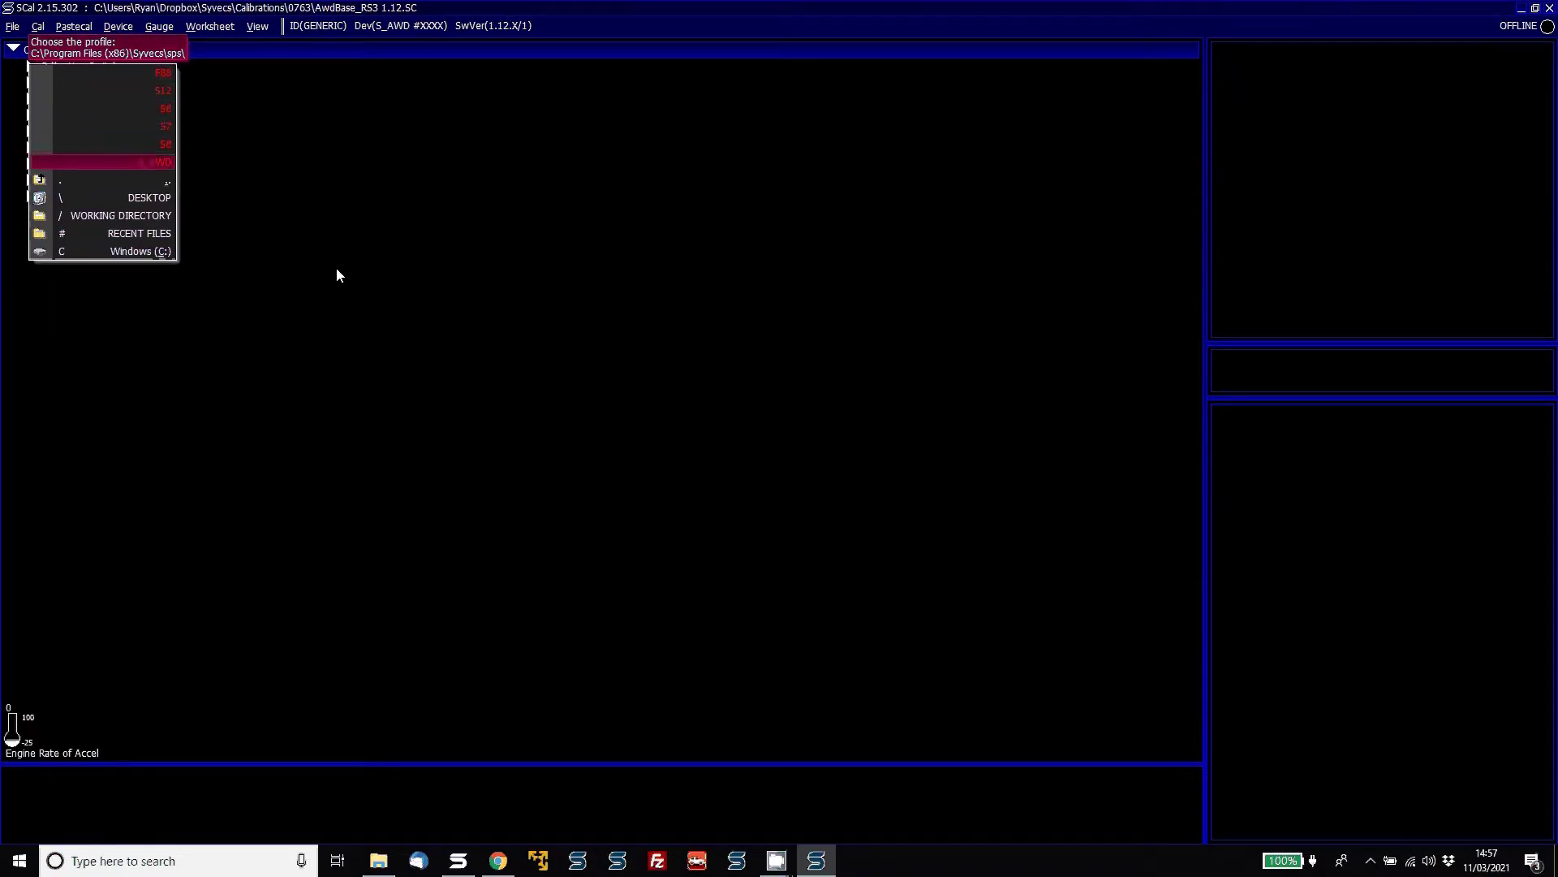
pyautogui.press('Return')
pyautogui.press('Return')
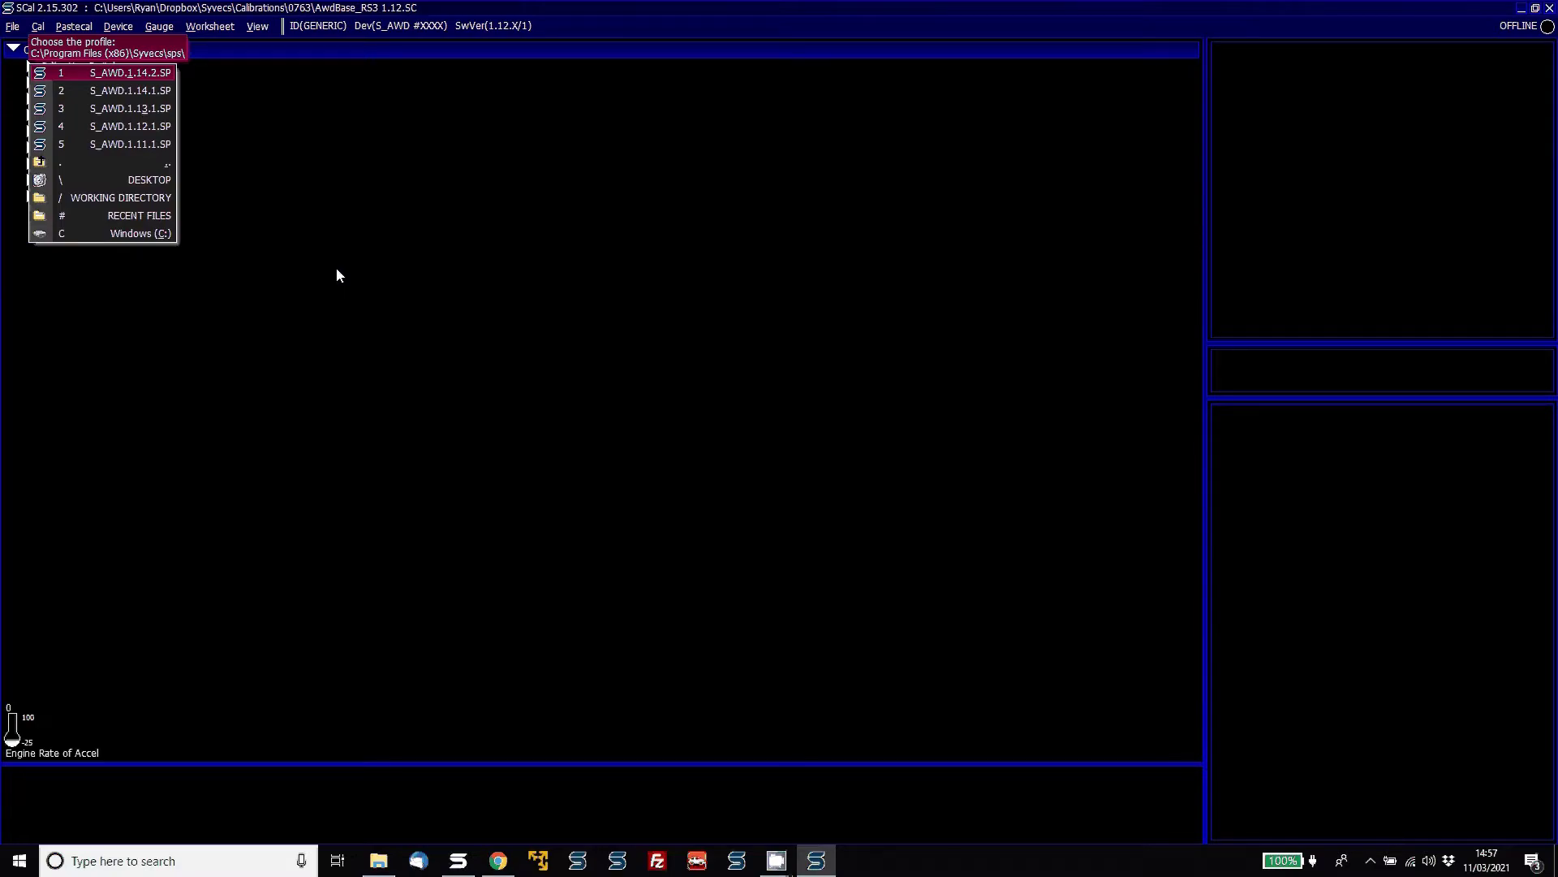
pyautogui.press('Return')
pyautogui.press('Return')
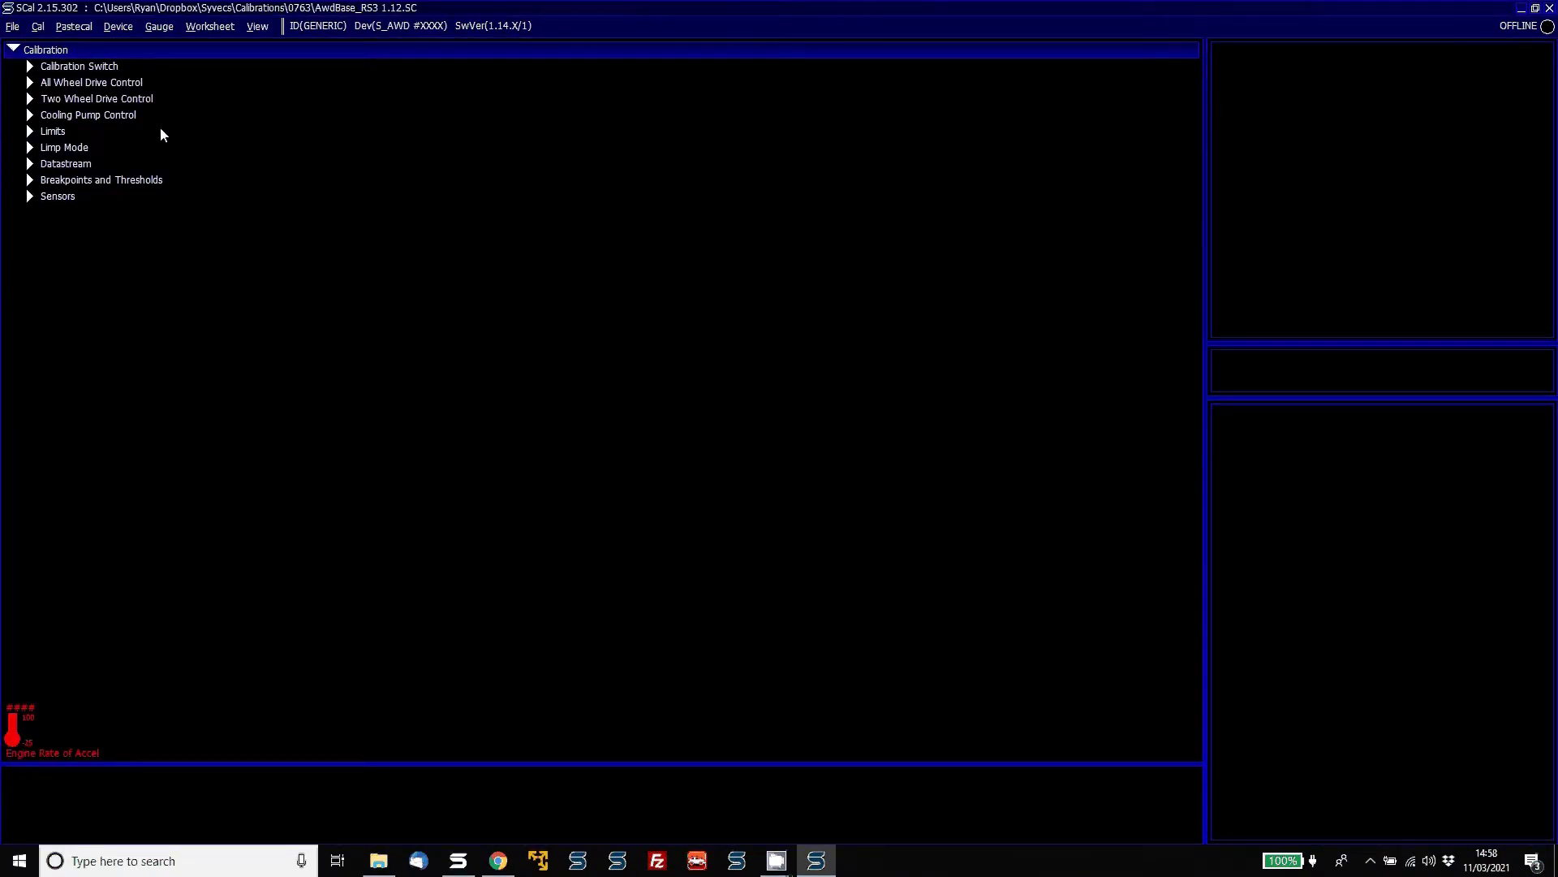
# Step: Save the converted calibration under the file name AwdBase_RS3 1.14
pyautogui.click(131, 99)
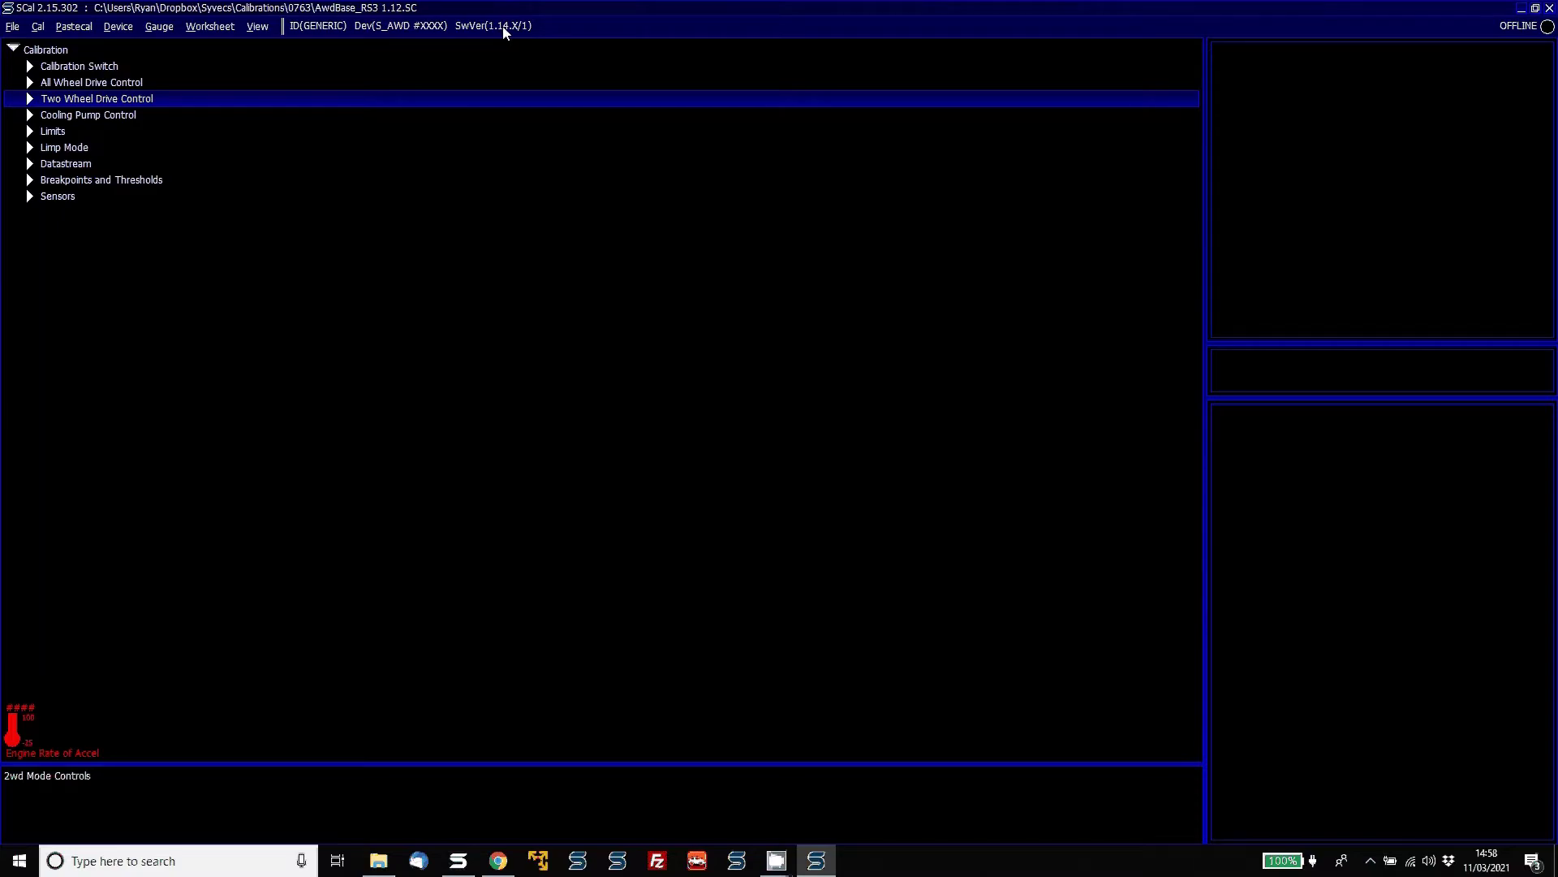
pyautogui.hotkey('ctrl', 's')
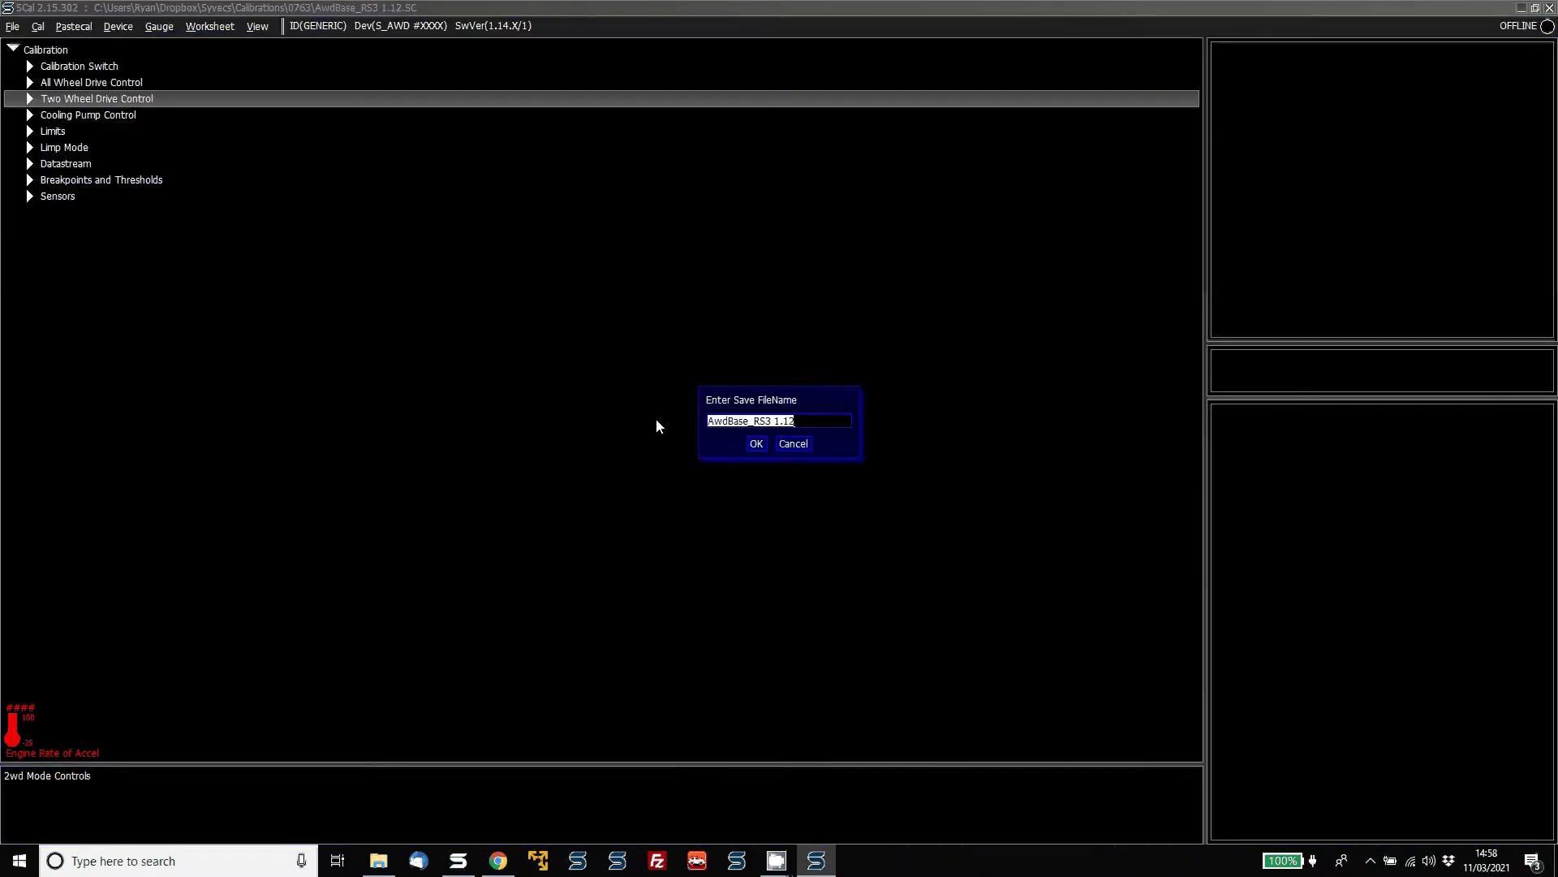
pyautogui.press('End')
pyautogui.press('BackSpace')
pyautogui.write('4')
pyautogui.press('Return')
pyautogui.press('Return')
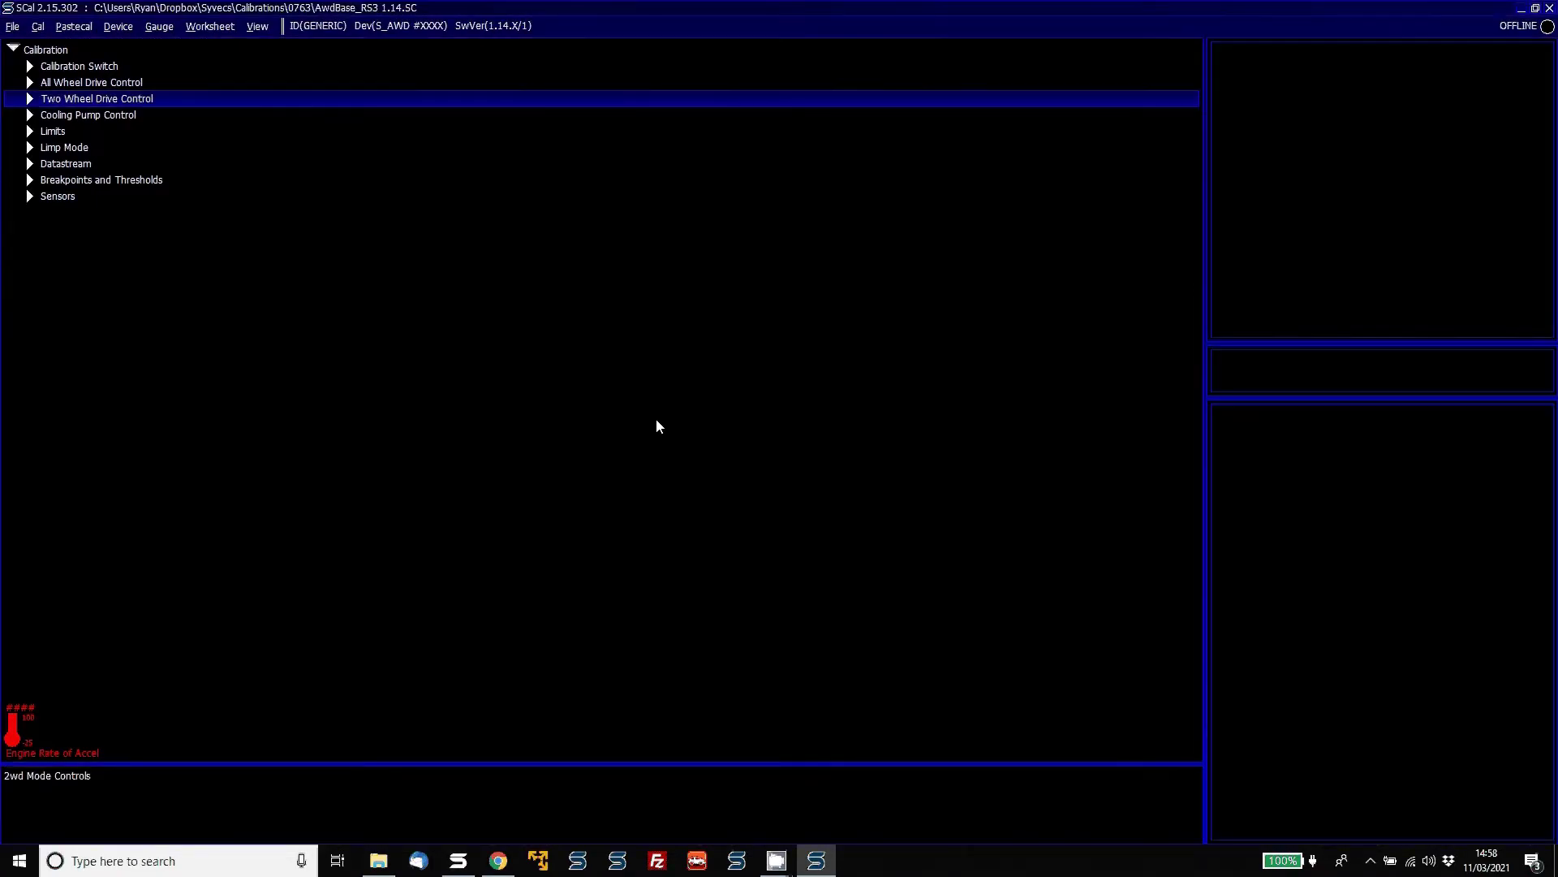
pyautogui.click(119, 180)
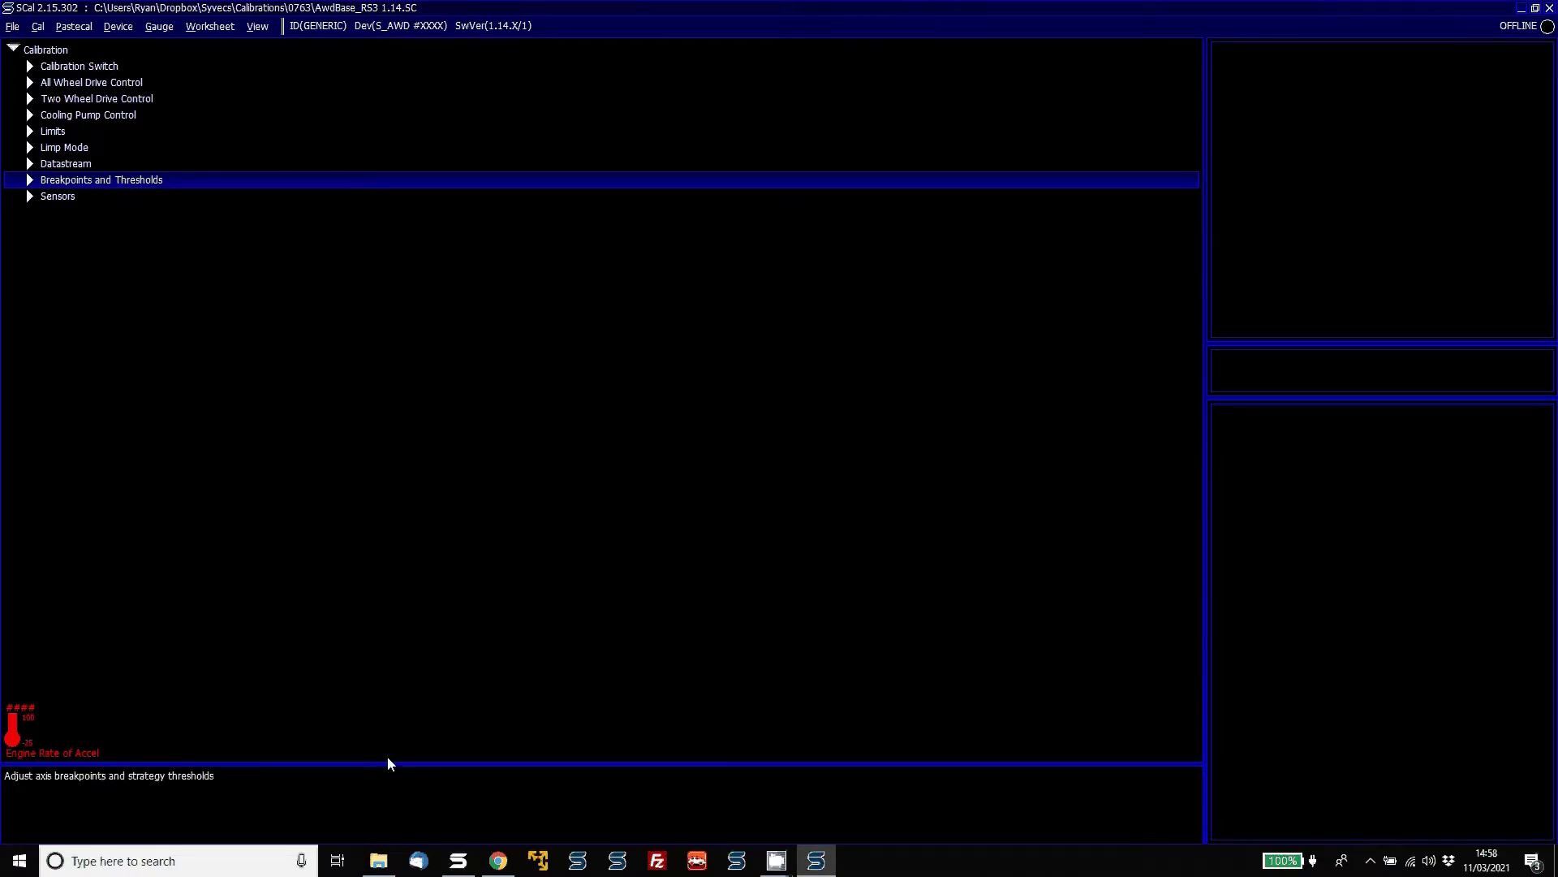
# Step: Return to the forum in Chrome and open the Latest Firmware Releases topic of the VAG MQB Range board
pyautogui.click(498, 860)
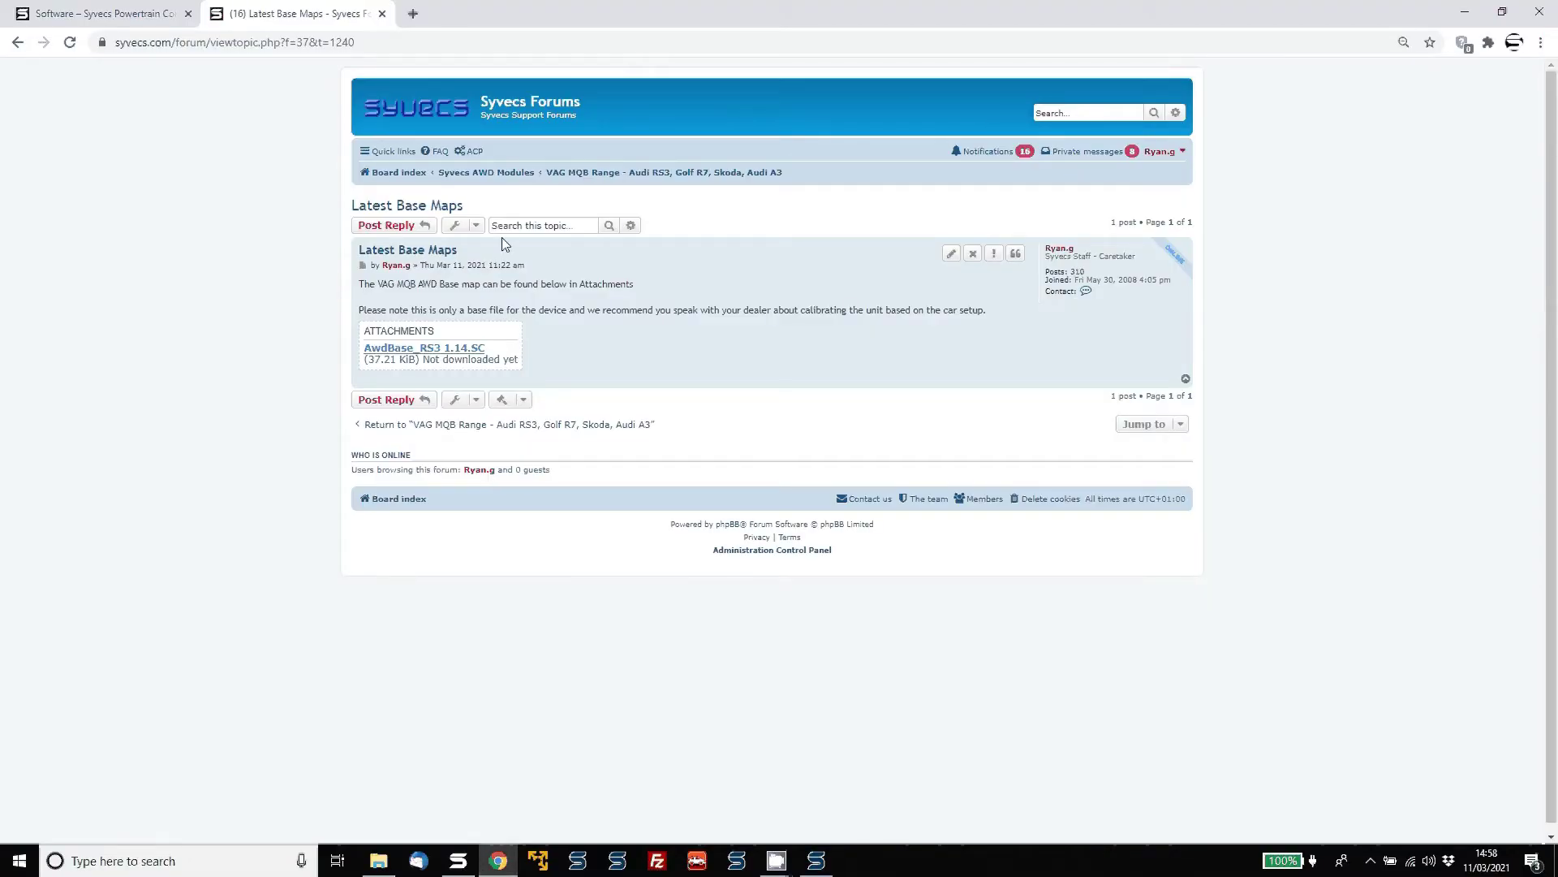
pyautogui.click(637, 173)
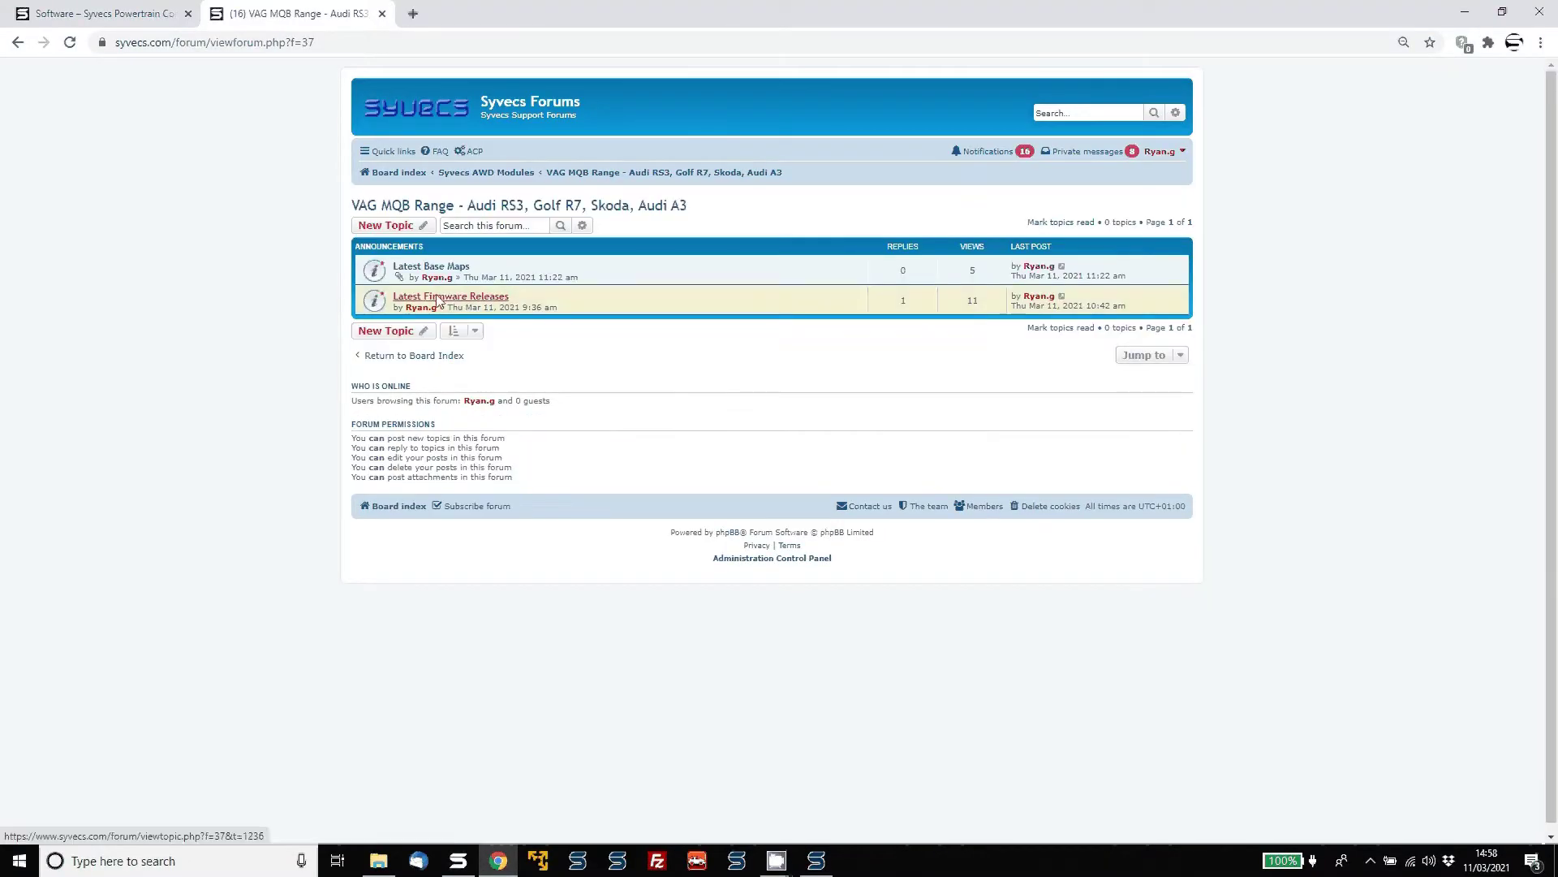
pyautogui.click(438, 301)
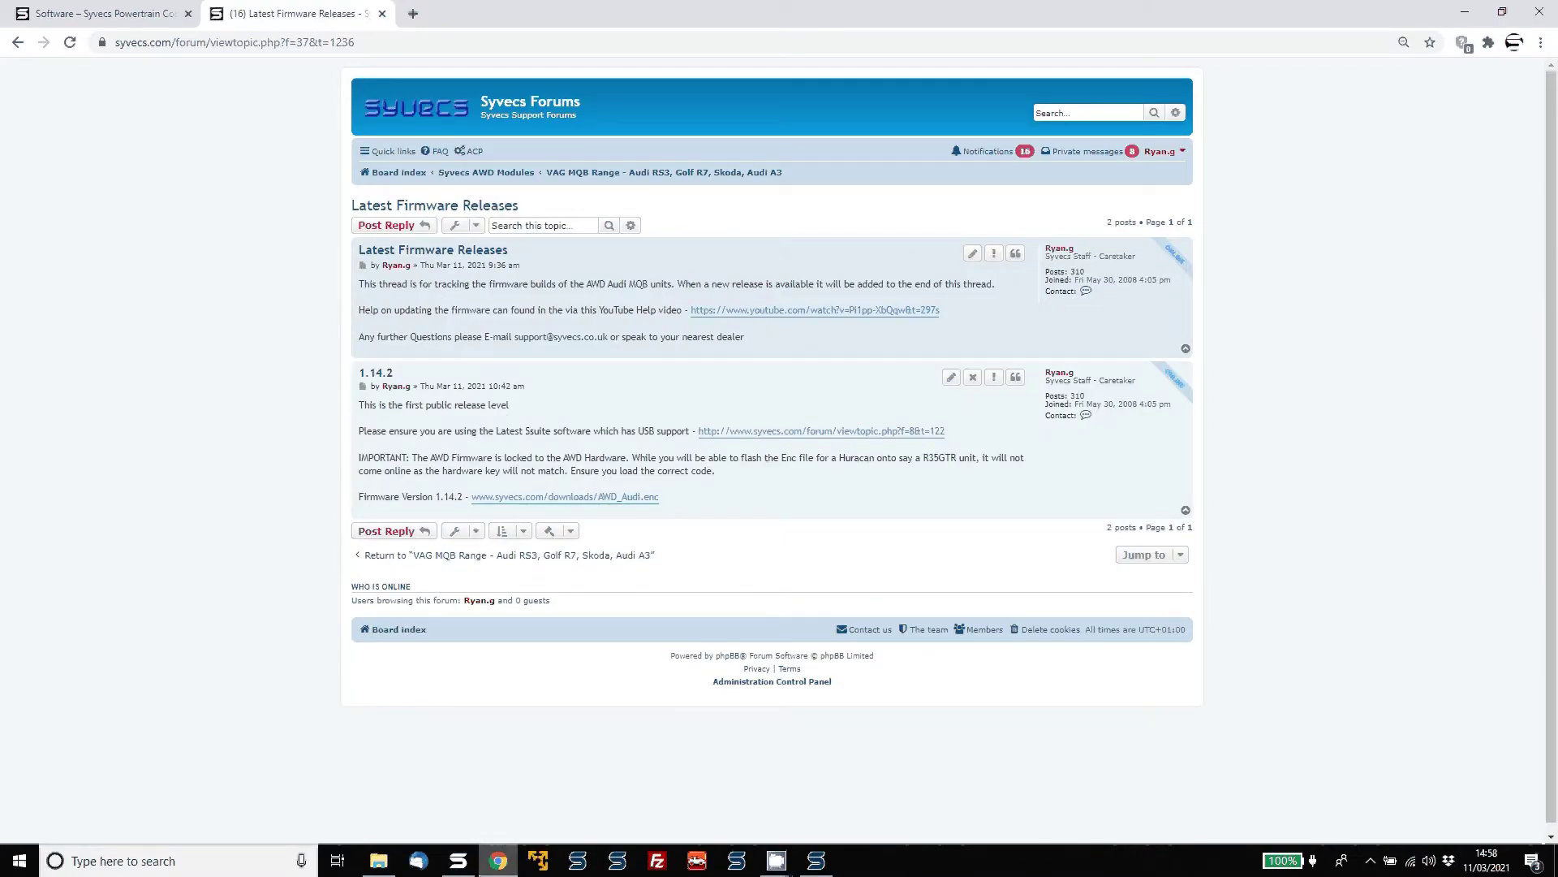
# Step: Select AWD_Audi.enc from the V1.14.2 folder in SyvecsUpdater and try to upload it to the device
pyautogui.moveTo(460, 868)
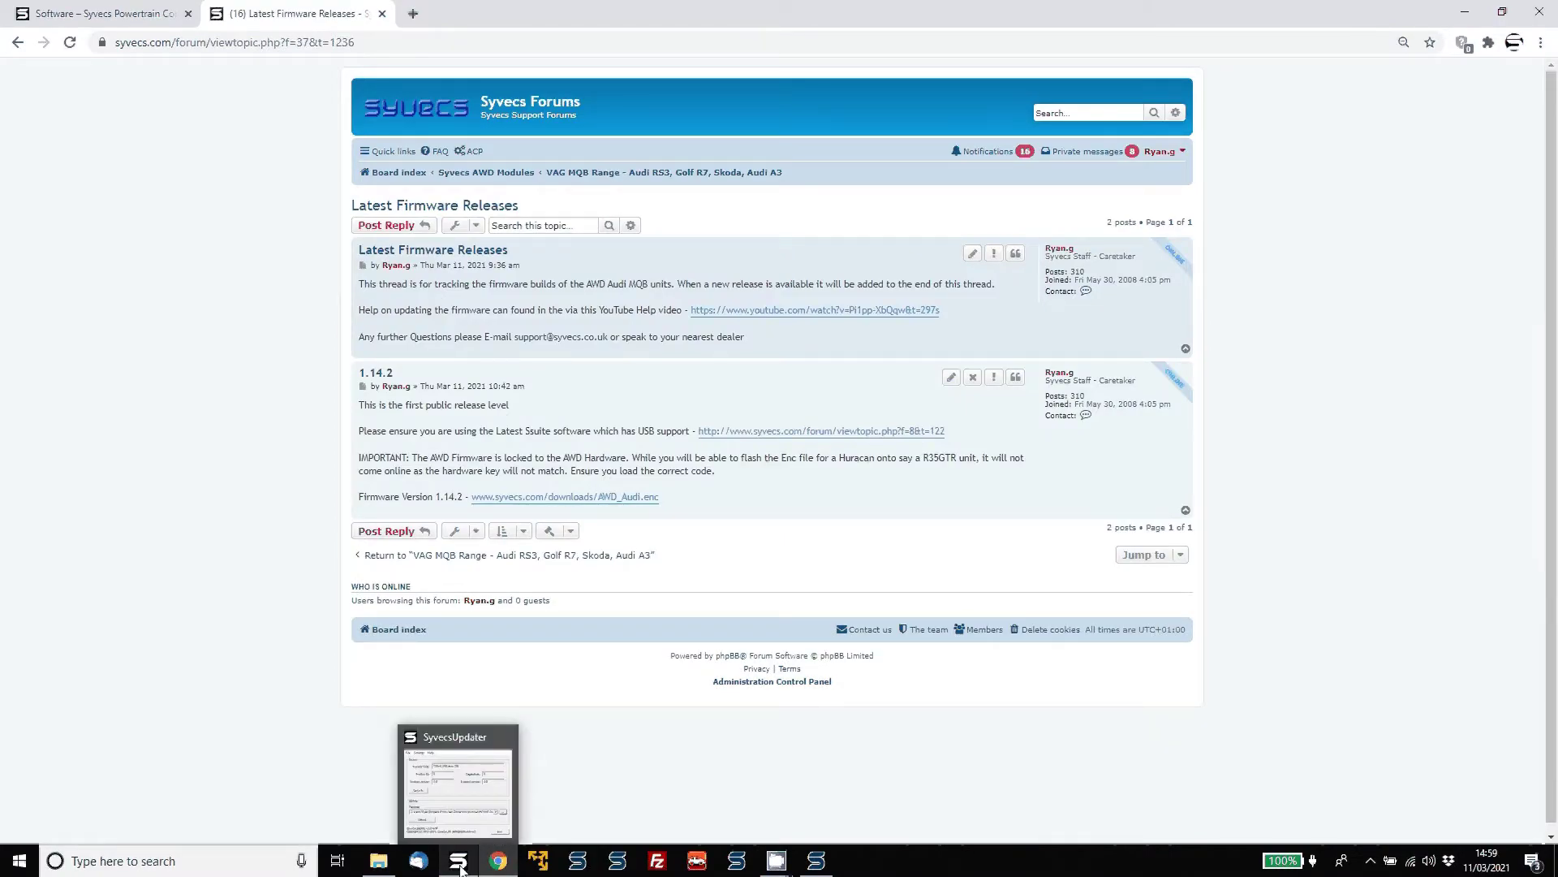
pyautogui.click(487, 775)
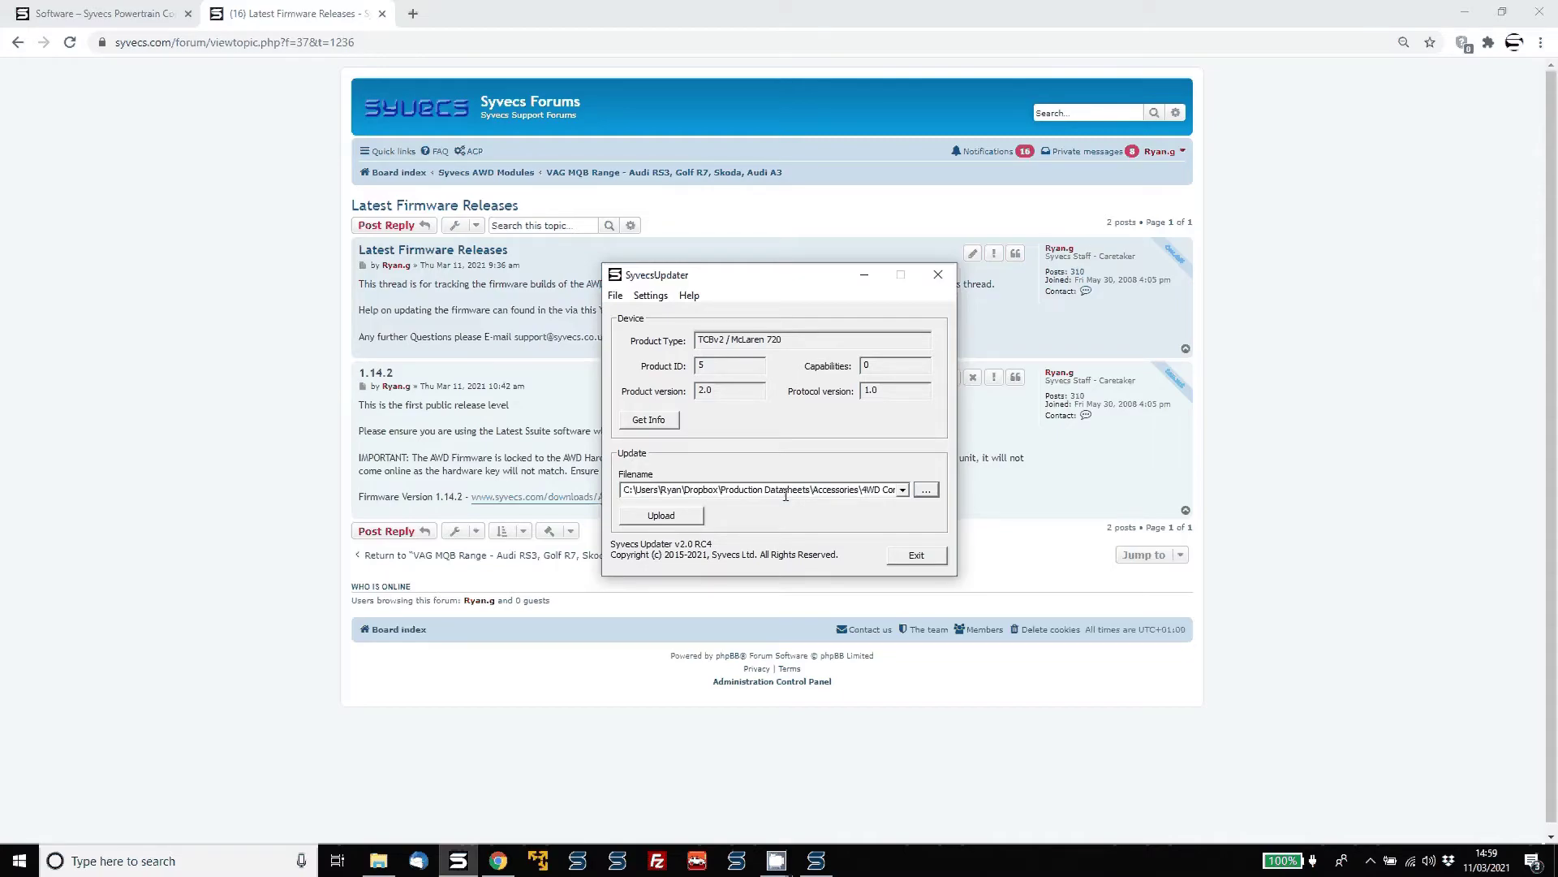
pyautogui.click(926, 490)
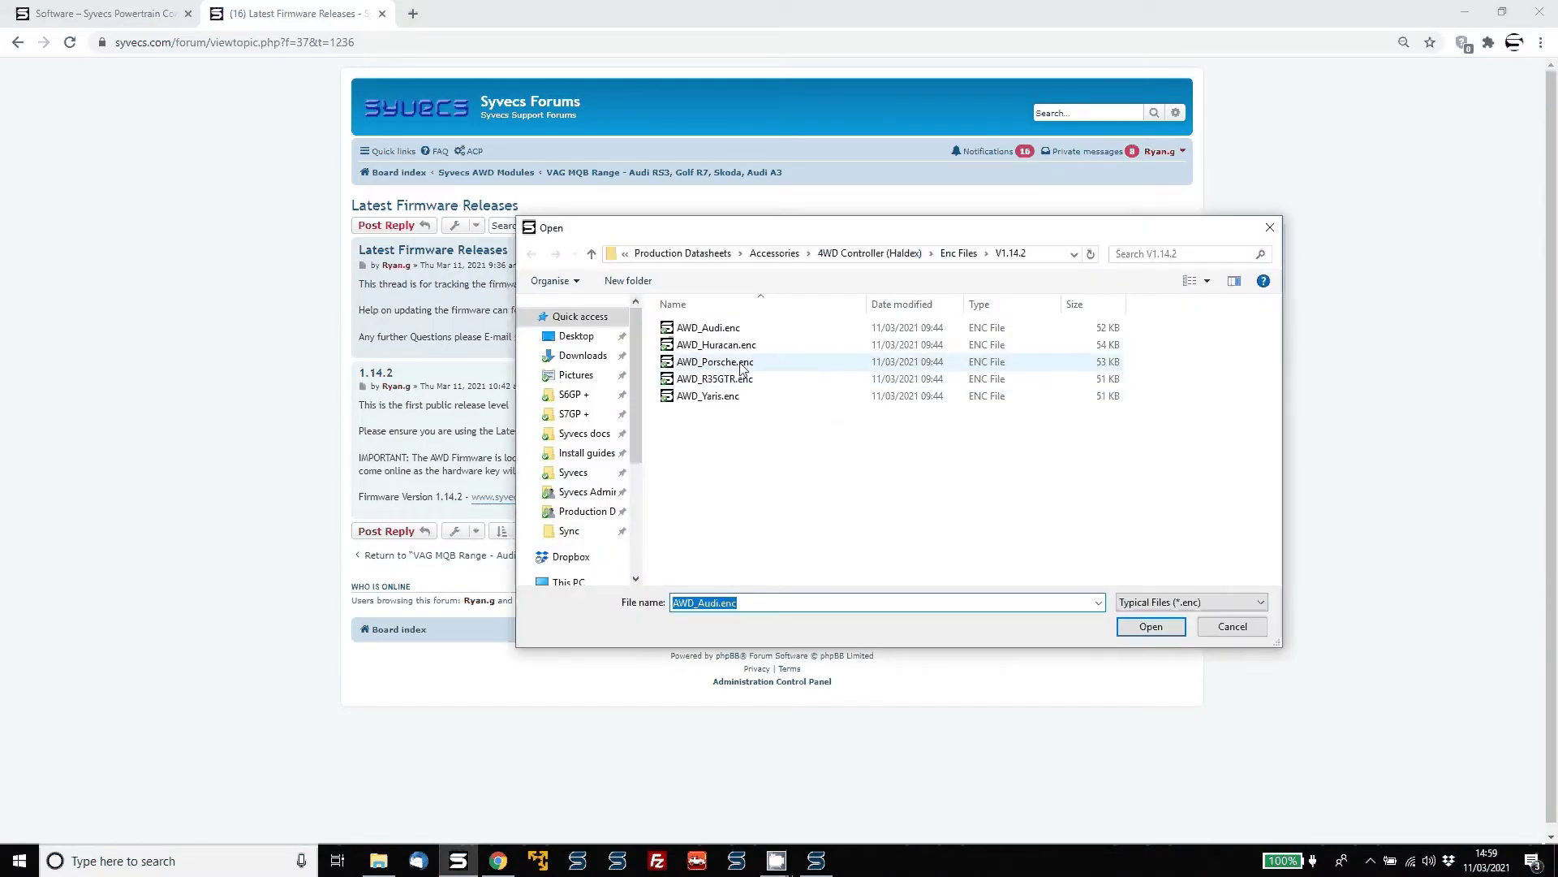
pyautogui.doubleClick(725, 328)
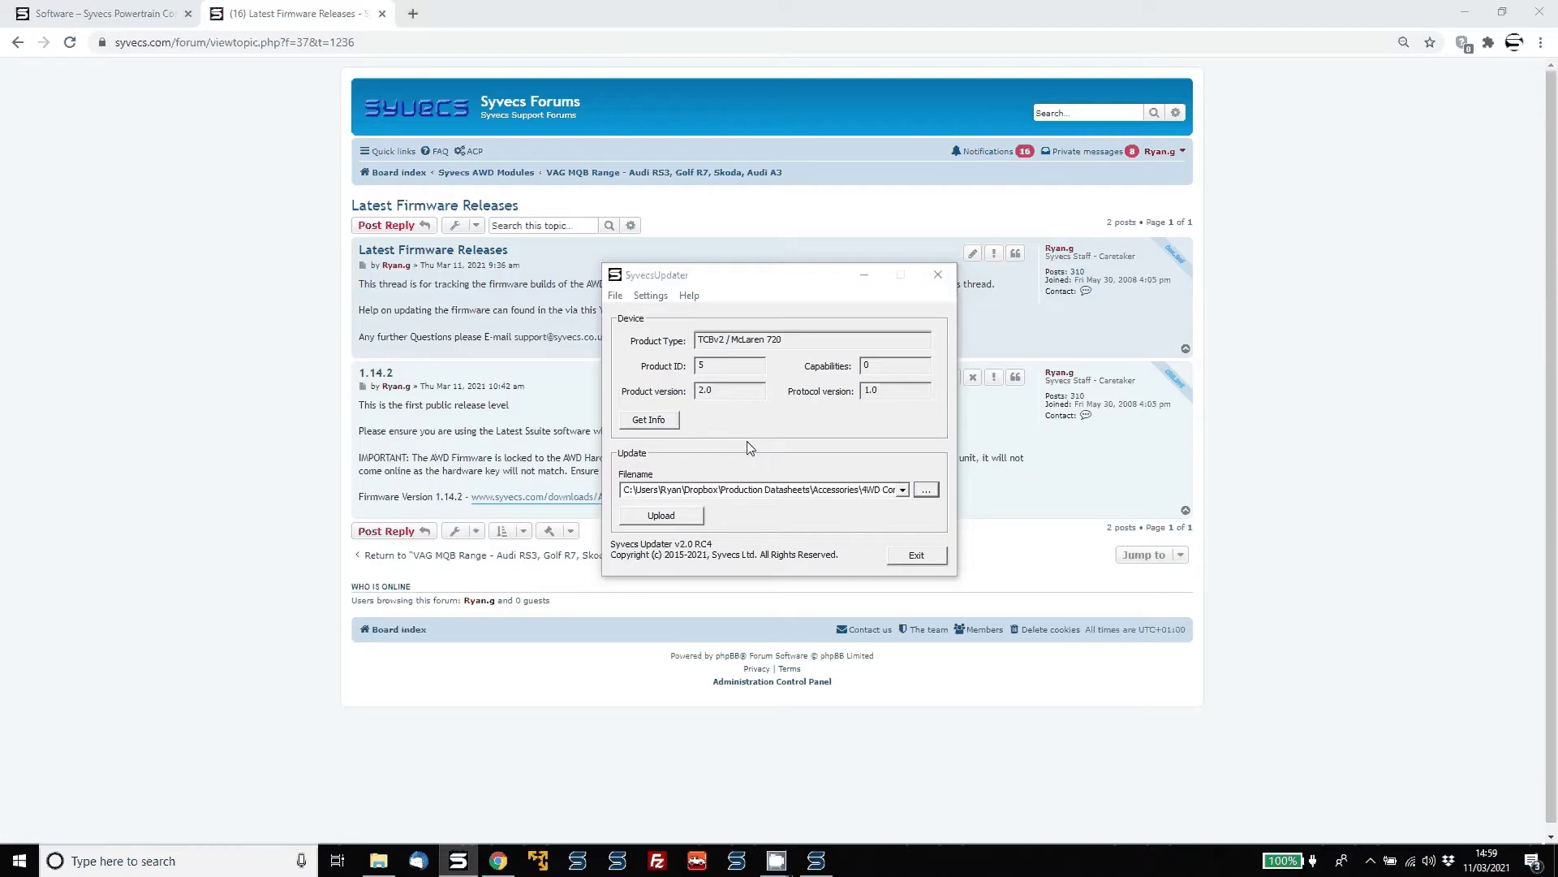
pyautogui.click(686, 520)
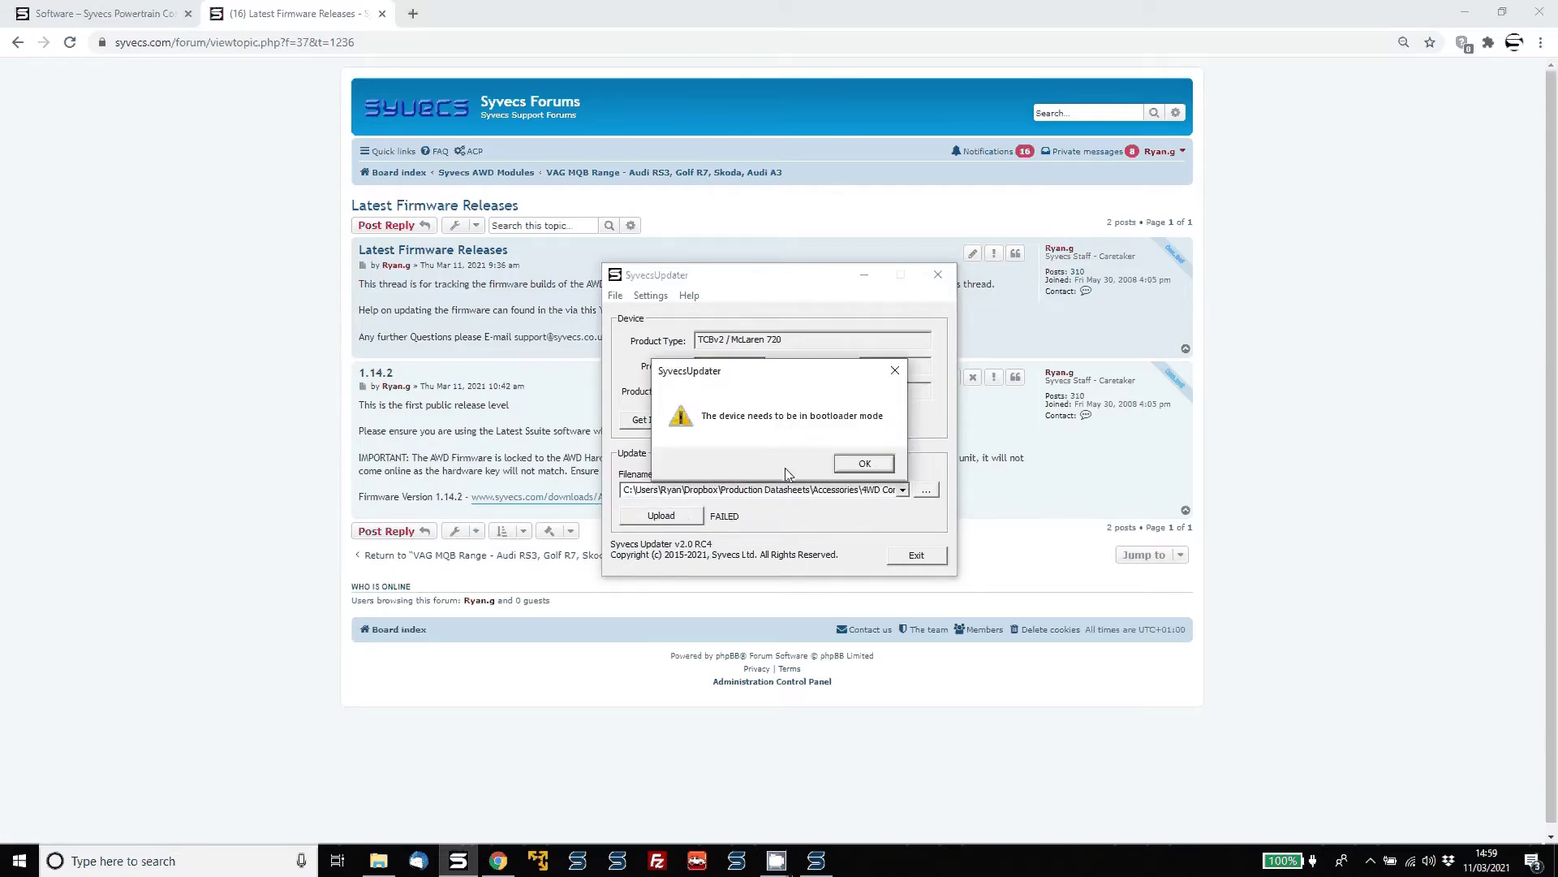
# Step: Check the connected USB devices for Flash Update, upload the AWD_Audi.enc firmware to the device again and close SyvecsUpdater
pyautogui.click(865, 467)
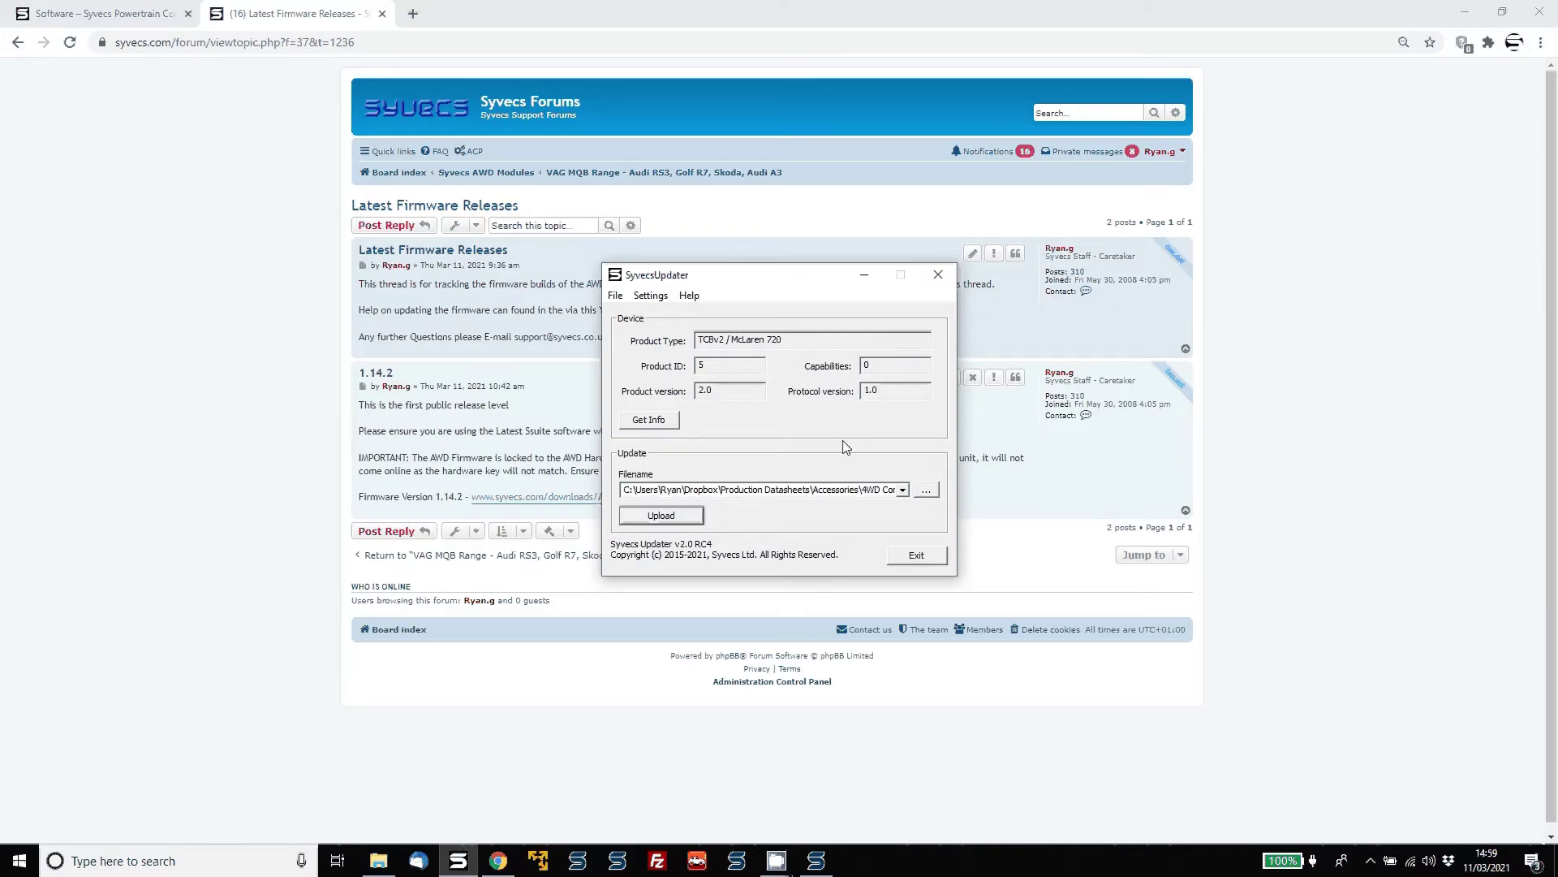
pyautogui.click(1371, 860)
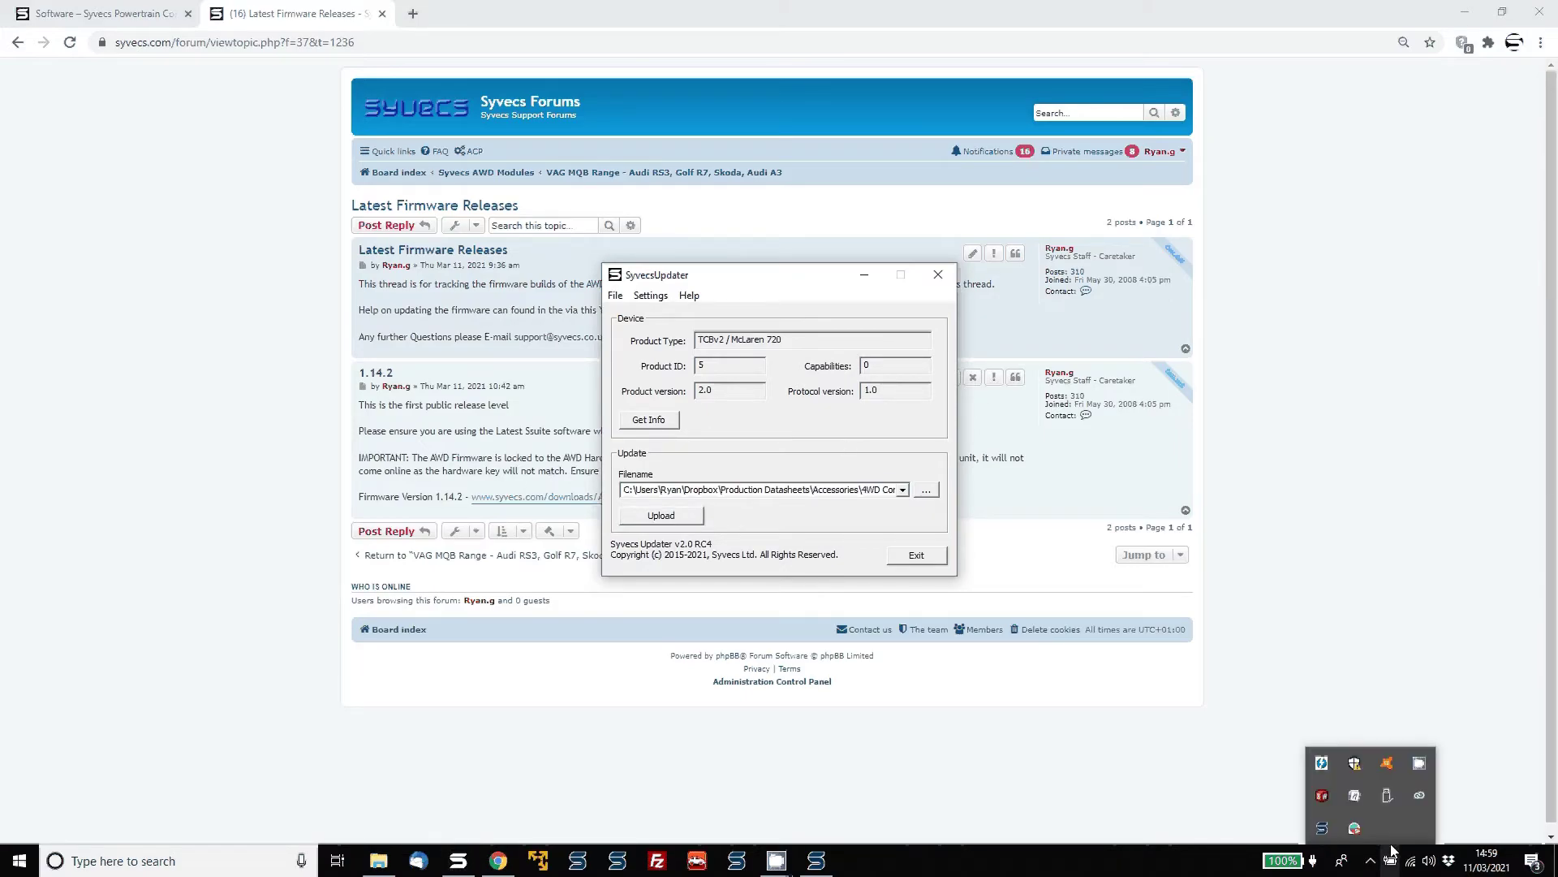
pyautogui.click(1393, 800)
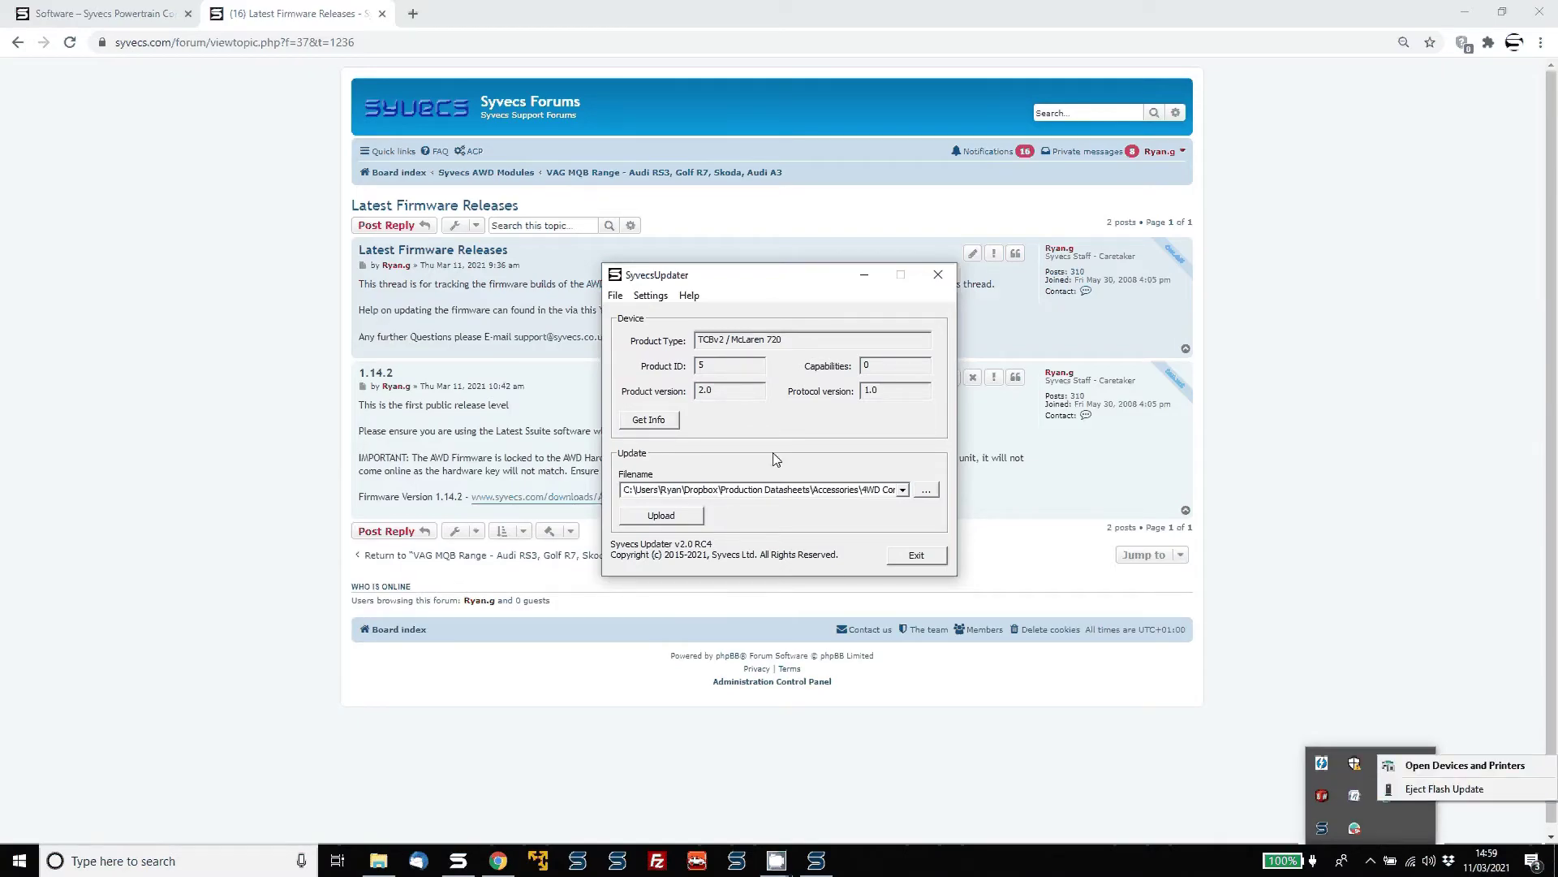
pyautogui.click(678, 516)
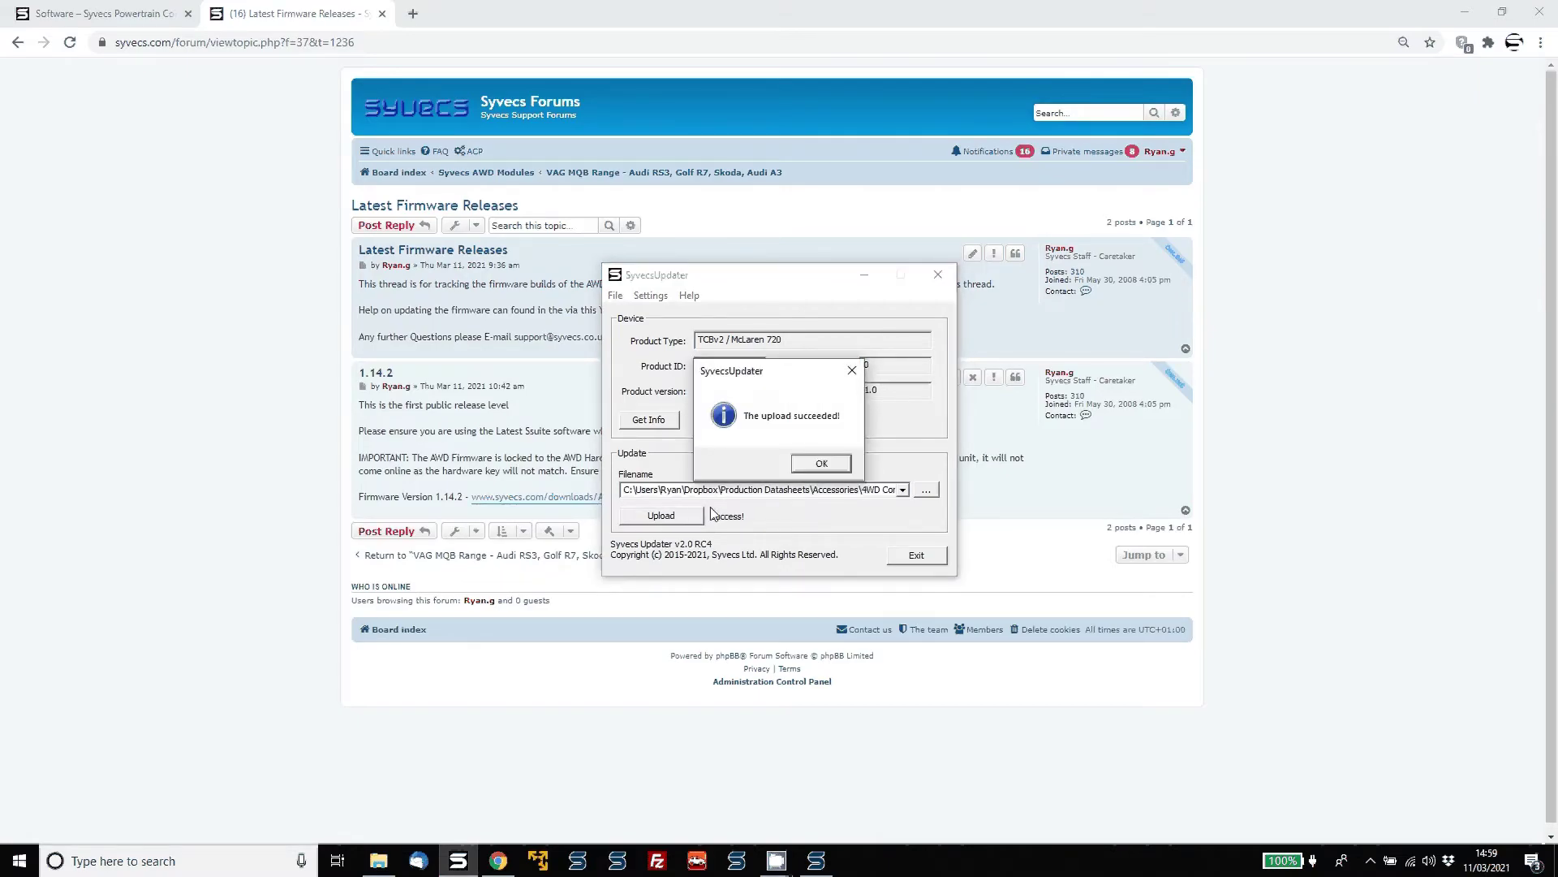
pyautogui.click(819, 464)
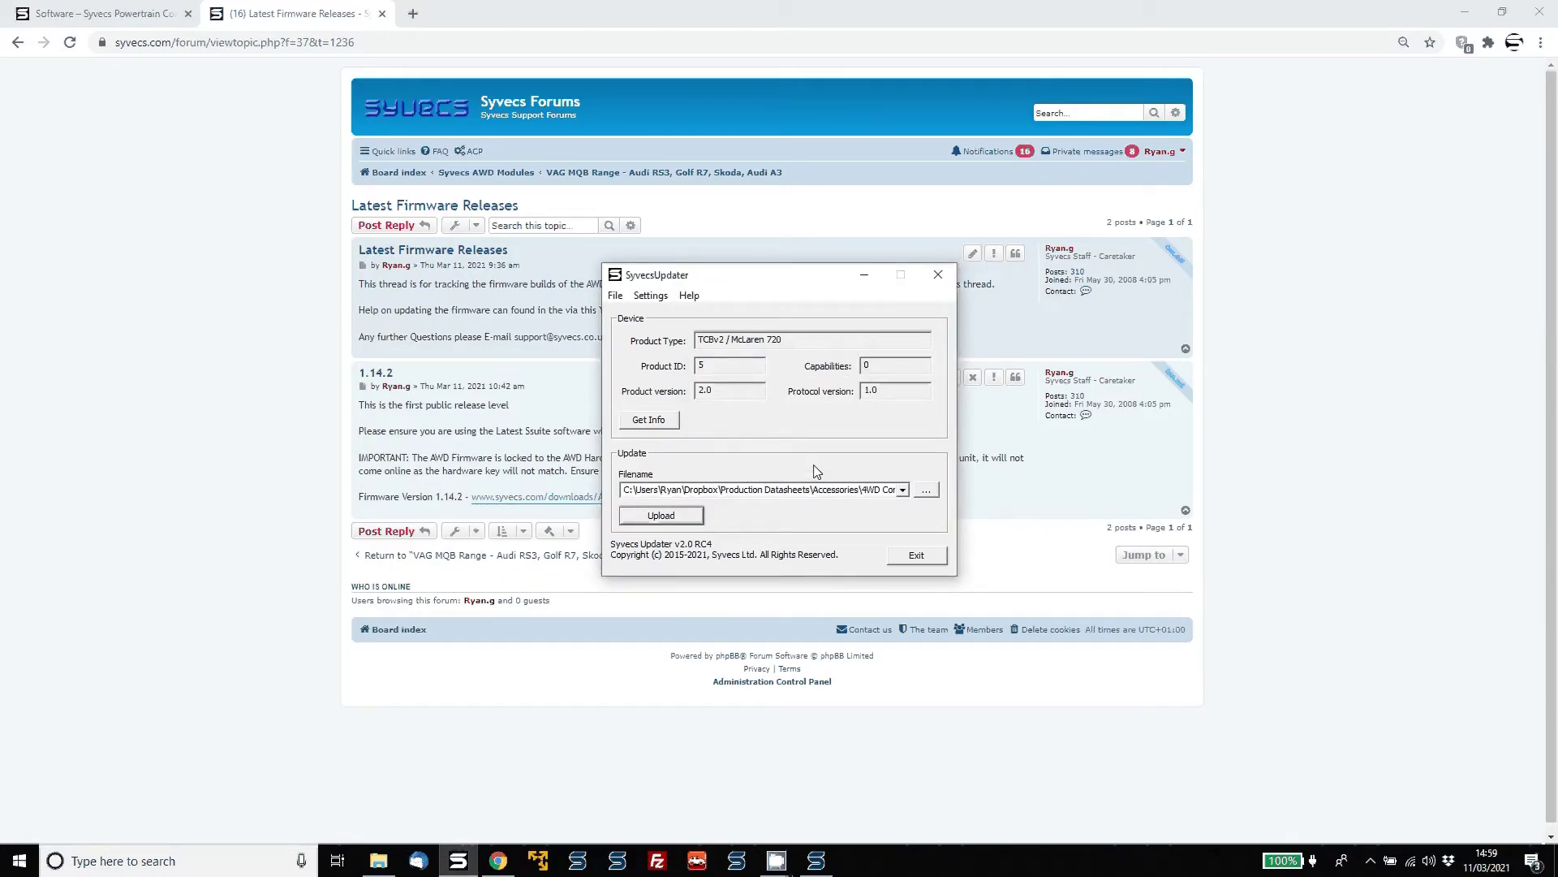
pyautogui.click(916, 557)
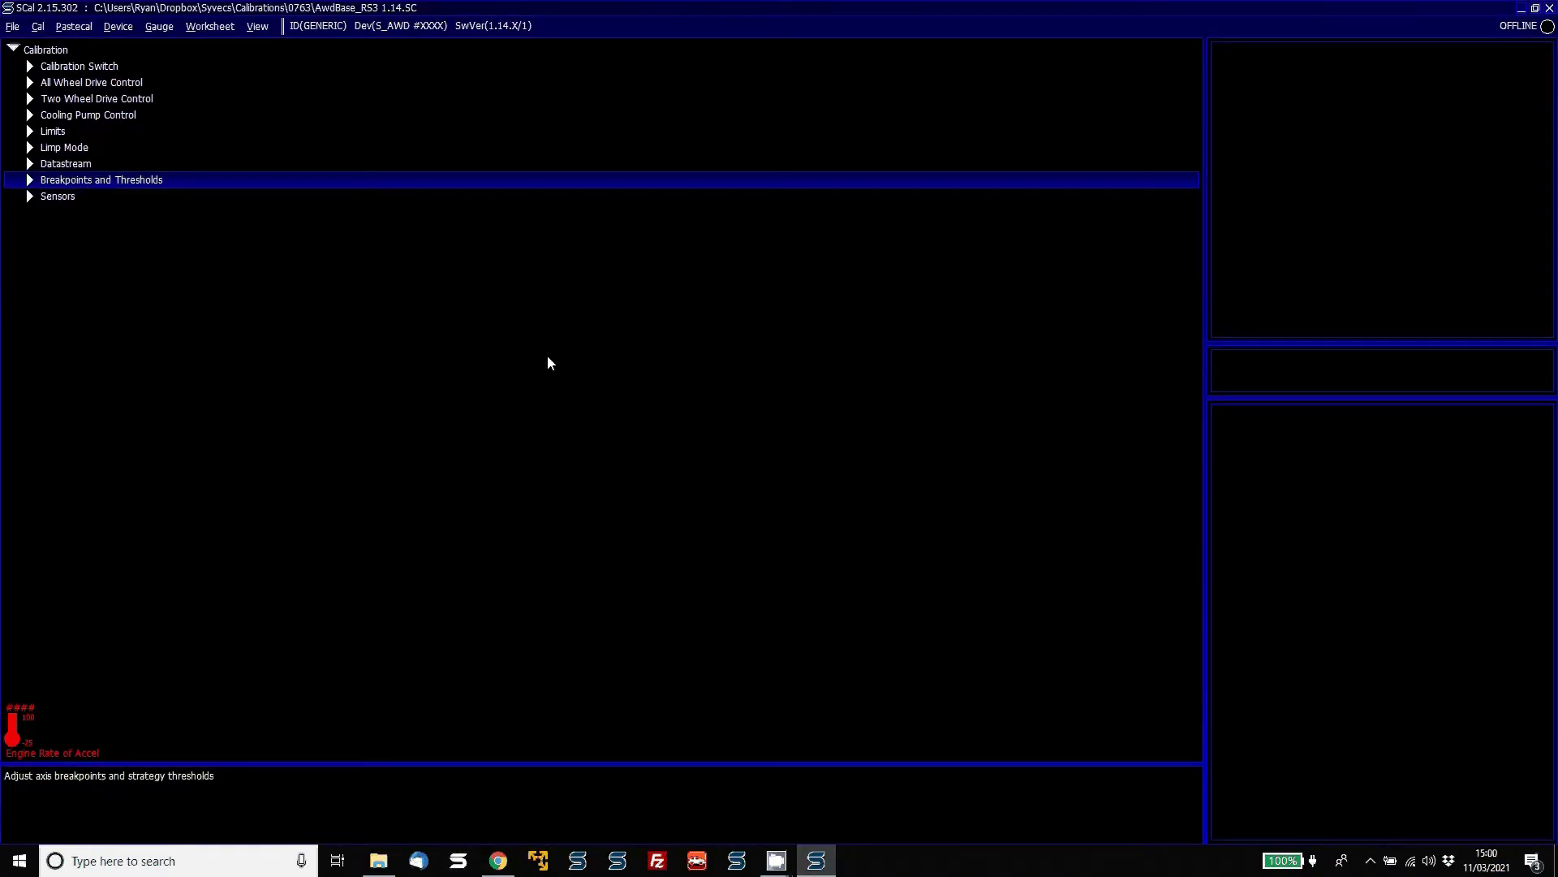
# Step: Close the open calibration in SCal and connect to the S_AWD device with GENERIC access
pyautogui.hotkey('alt', 'f')
pyautogui.press('c')
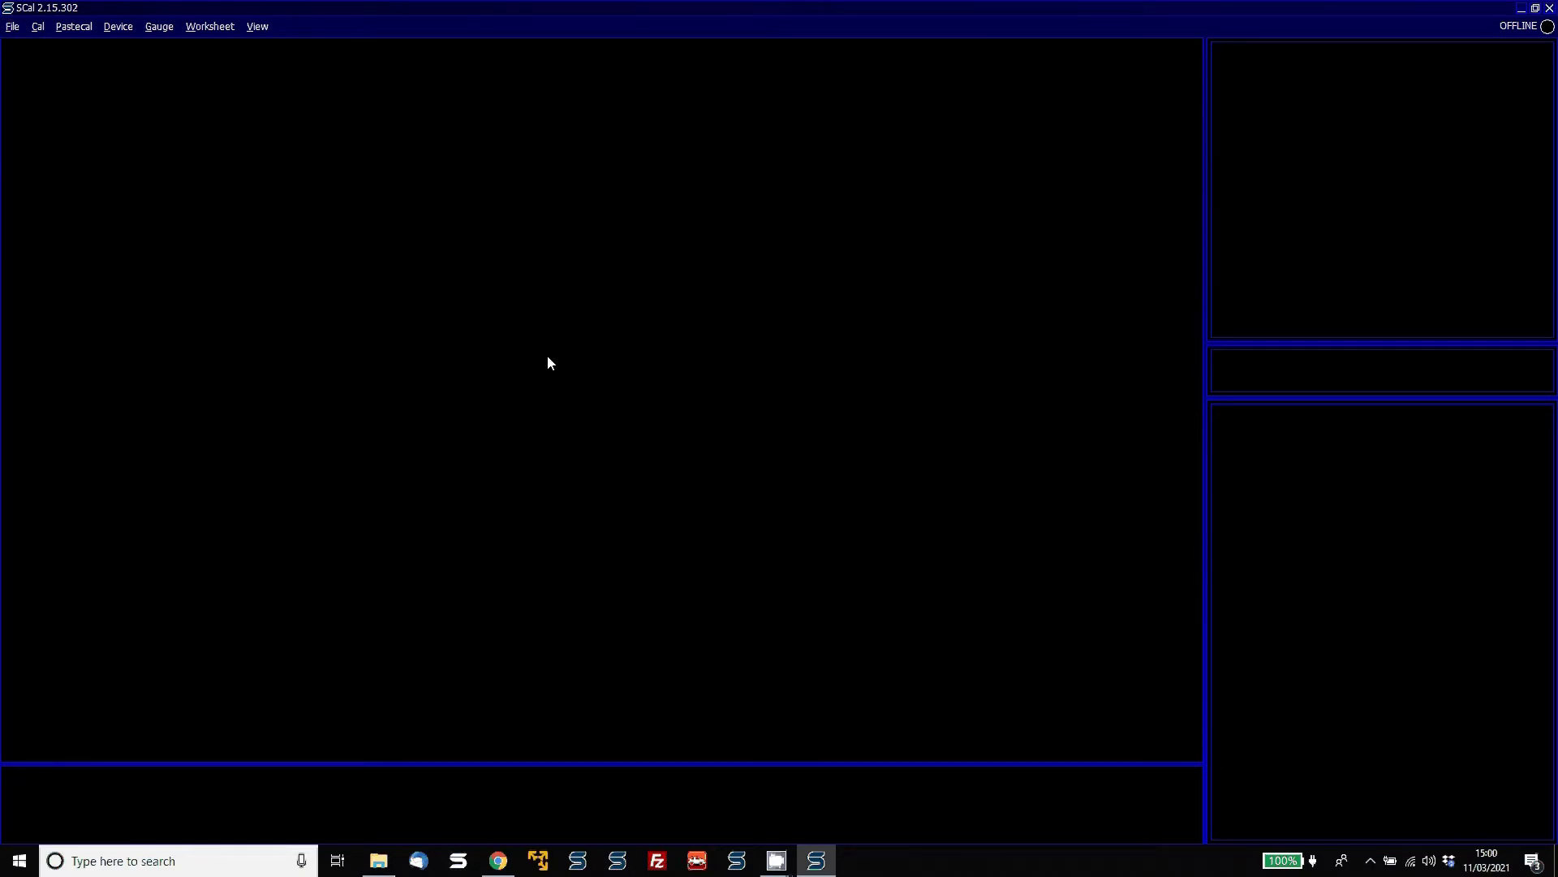
pyautogui.hotkey('alt', 'd')
pyautogui.press('Return')
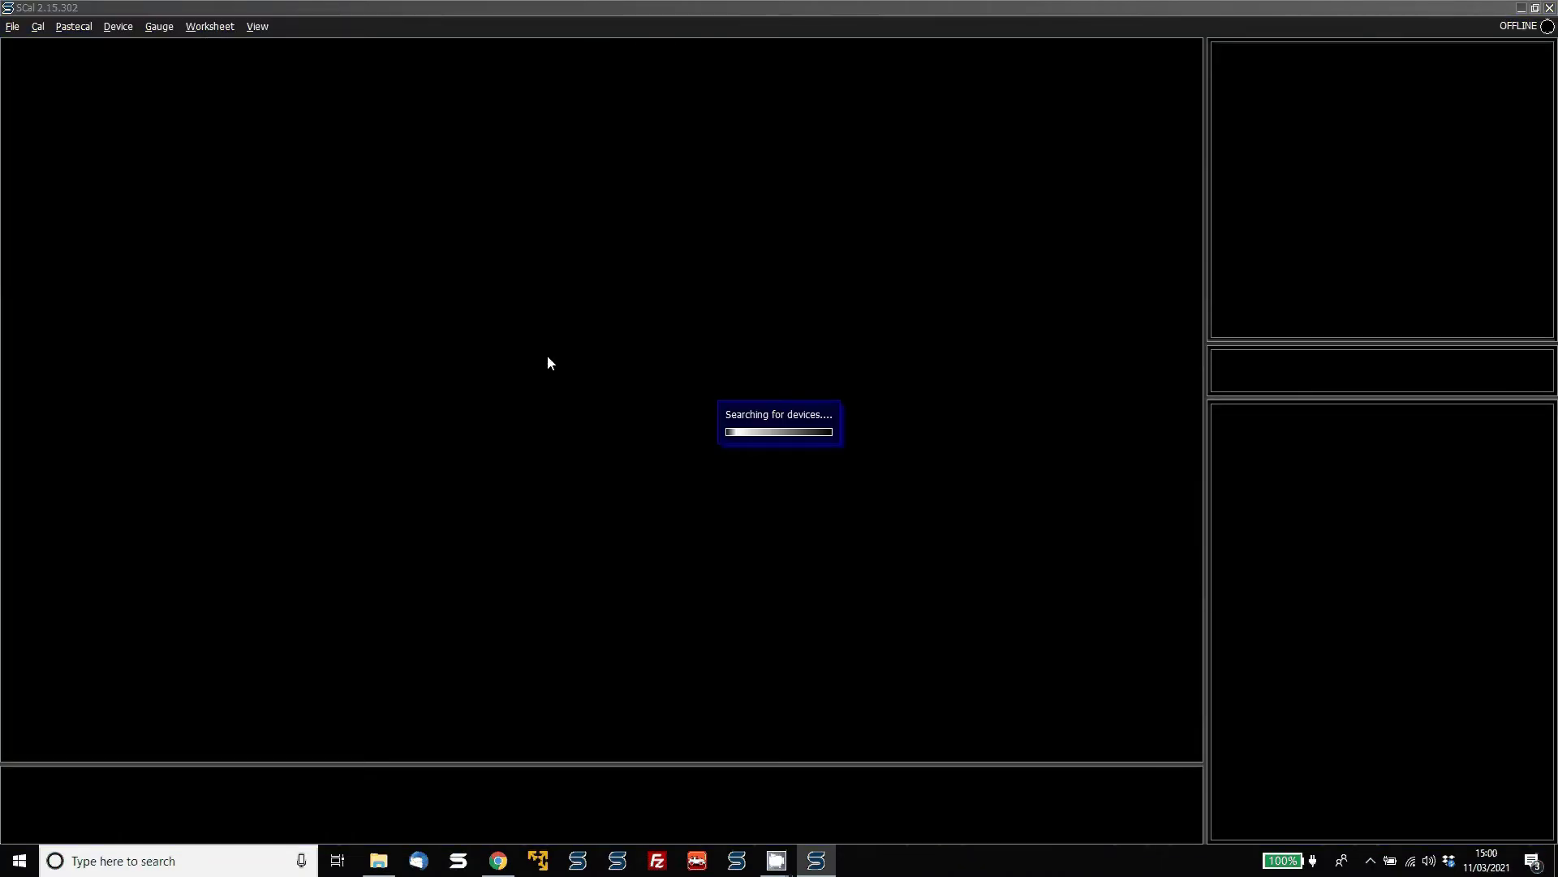
pyautogui.press('Return')
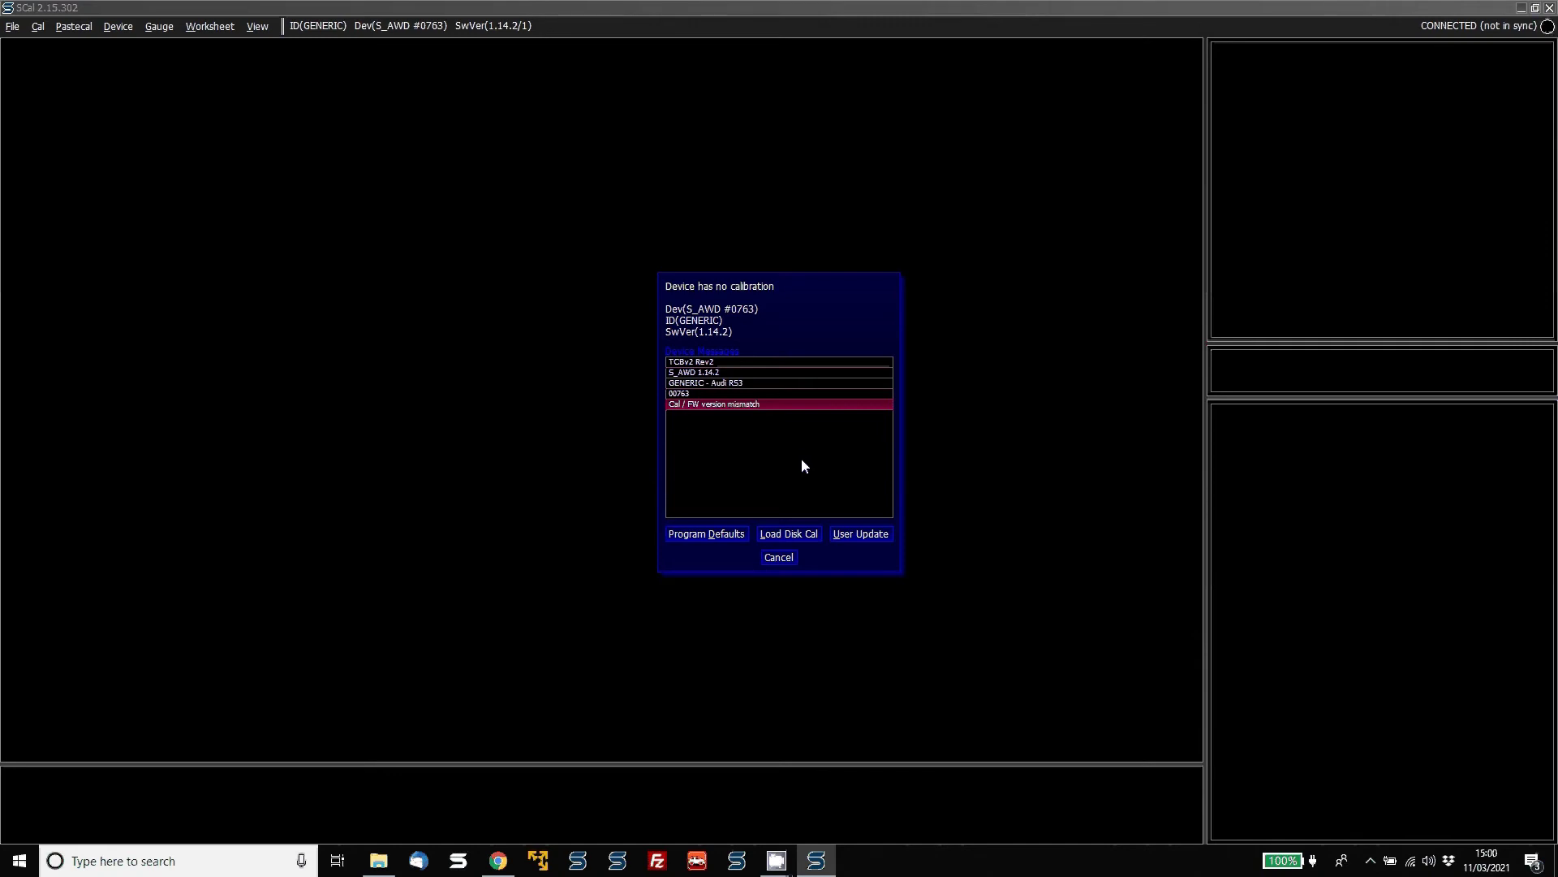
# Step: Load the AwdBase_RS3 1.14.SC calibration from disk onto the device with GENERIC access, and reconnect to the device as GENERIC
pyautogui.click(784, 535)
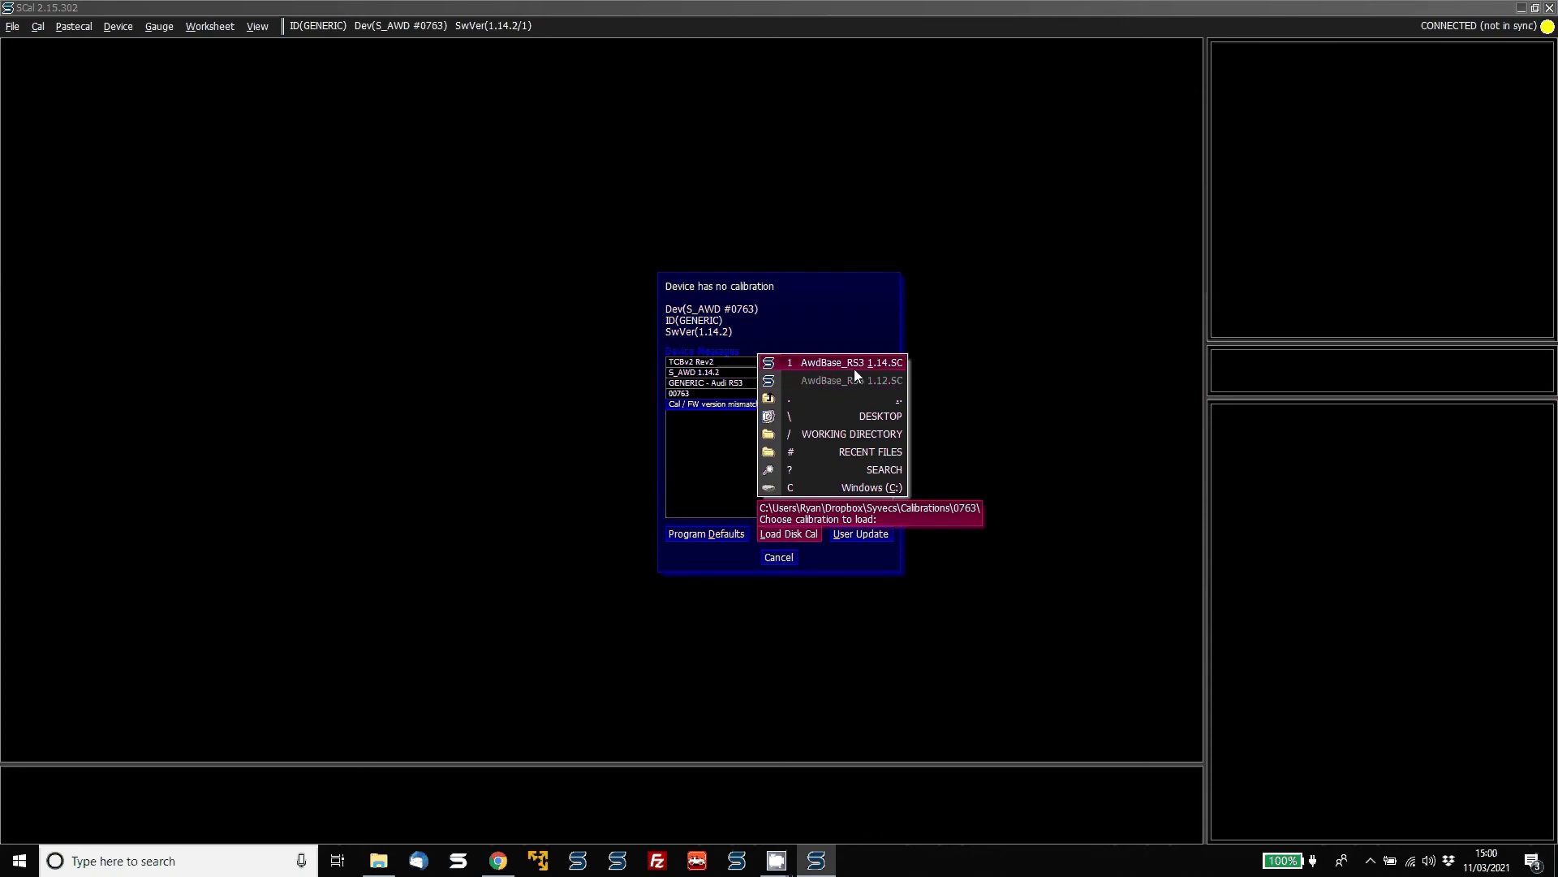
pyautogui.click(853, 368)
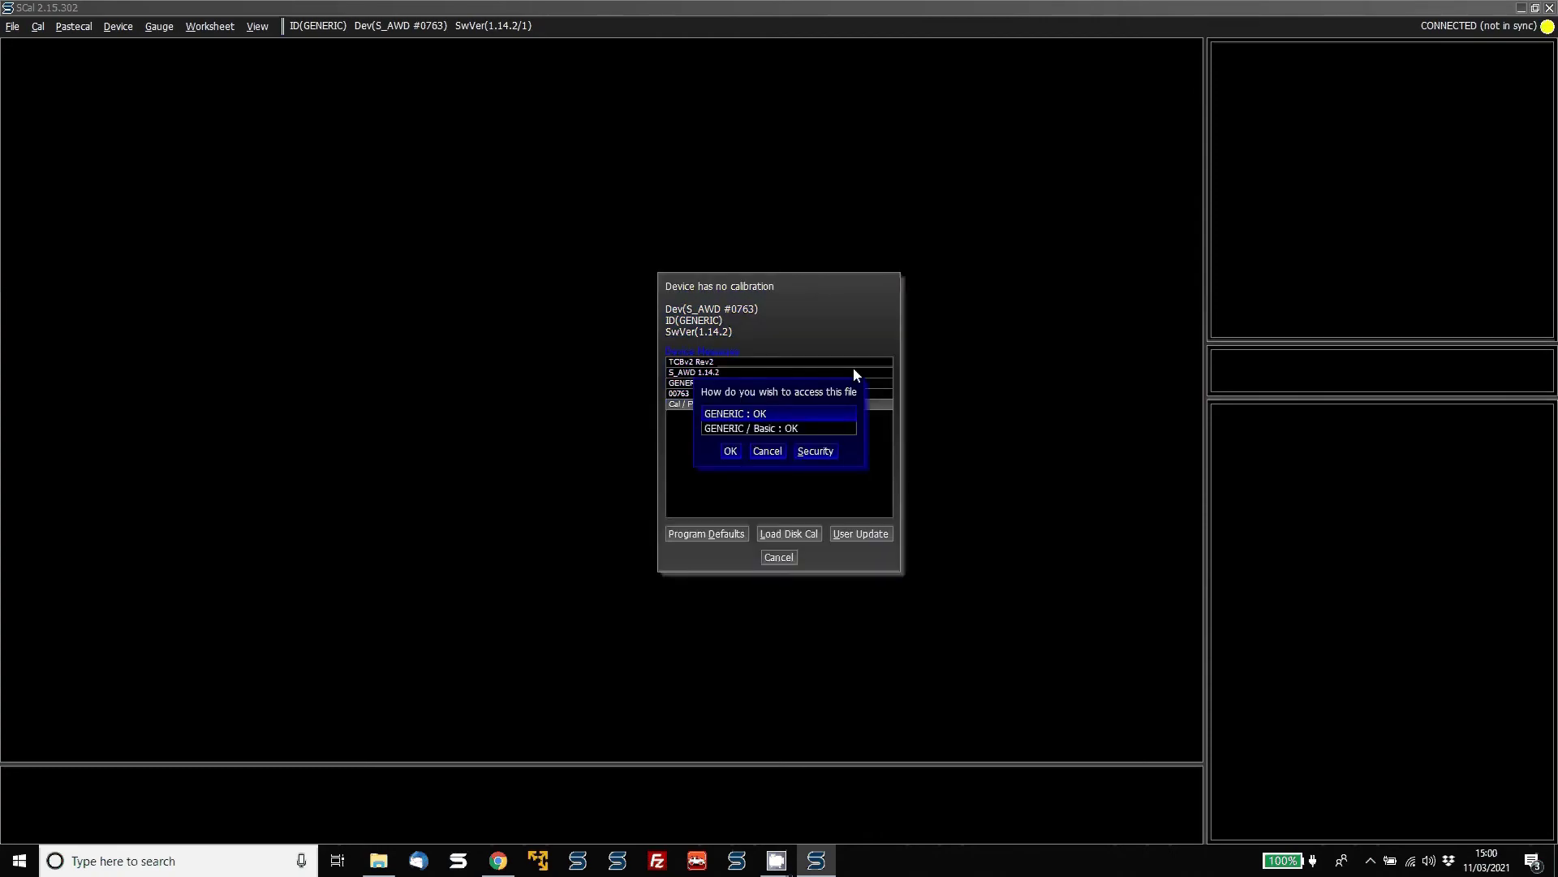
pyautogui.click(735, 454)
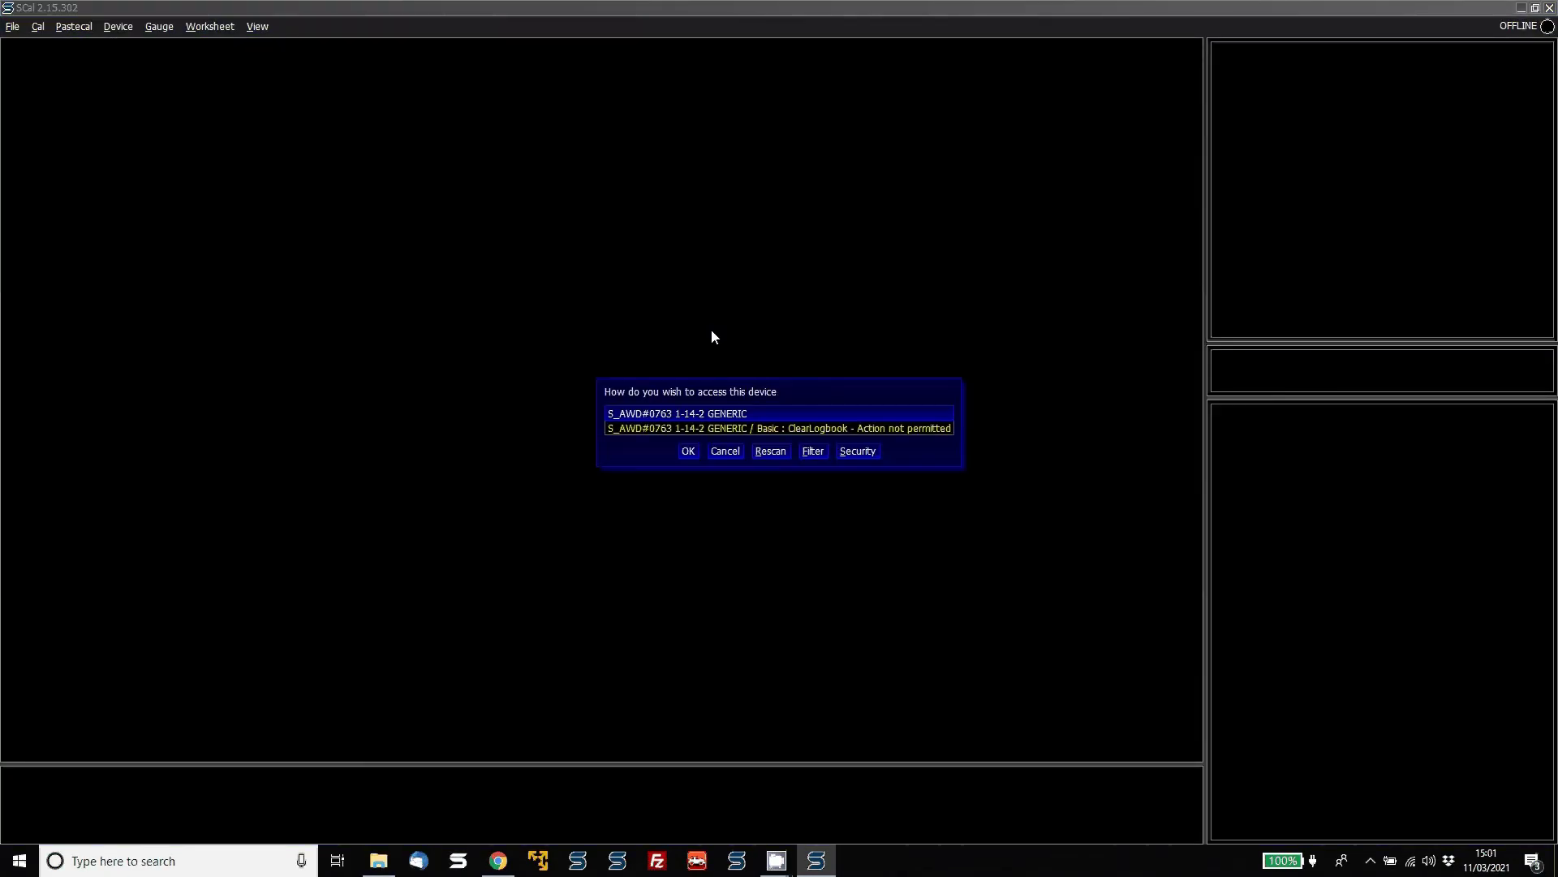
pyautogui.press('Return')
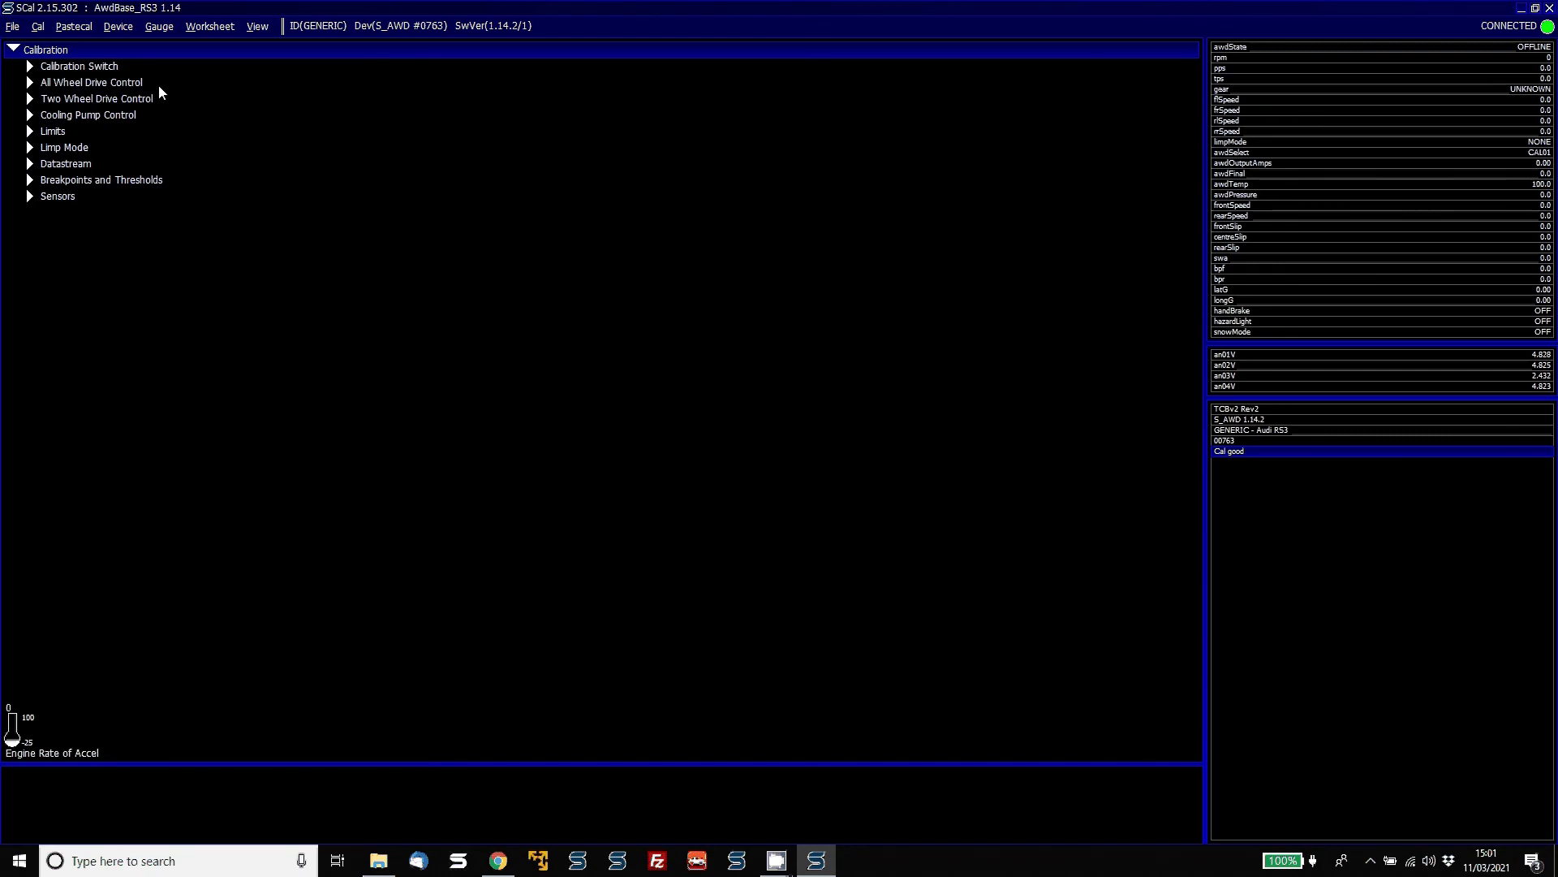
# Step: Examine the Base Duty 1 and 2 maps under All Wheel Drive Control and the Awd Select Switch Source under Calibration Switch
pyautogui.doubleClick(91, 82)
pyautogui.click(102, 99)
pyautogui.click(111, 115)
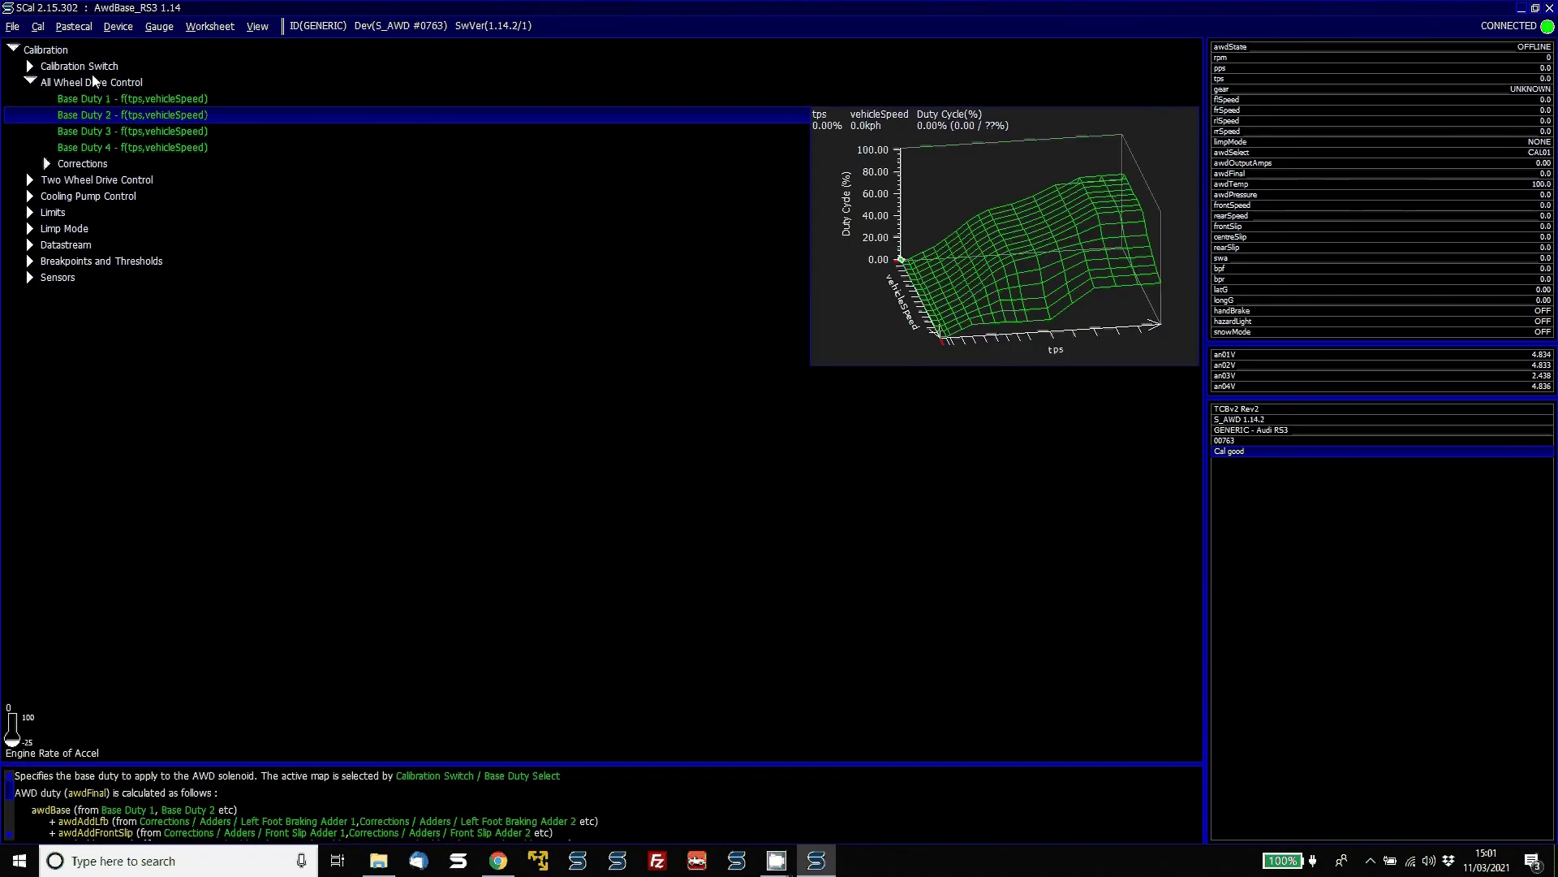
pyautogui.click(95, 82)
pyautogui.doubleClick(91, 68)
pyautogui.click(99, 83)
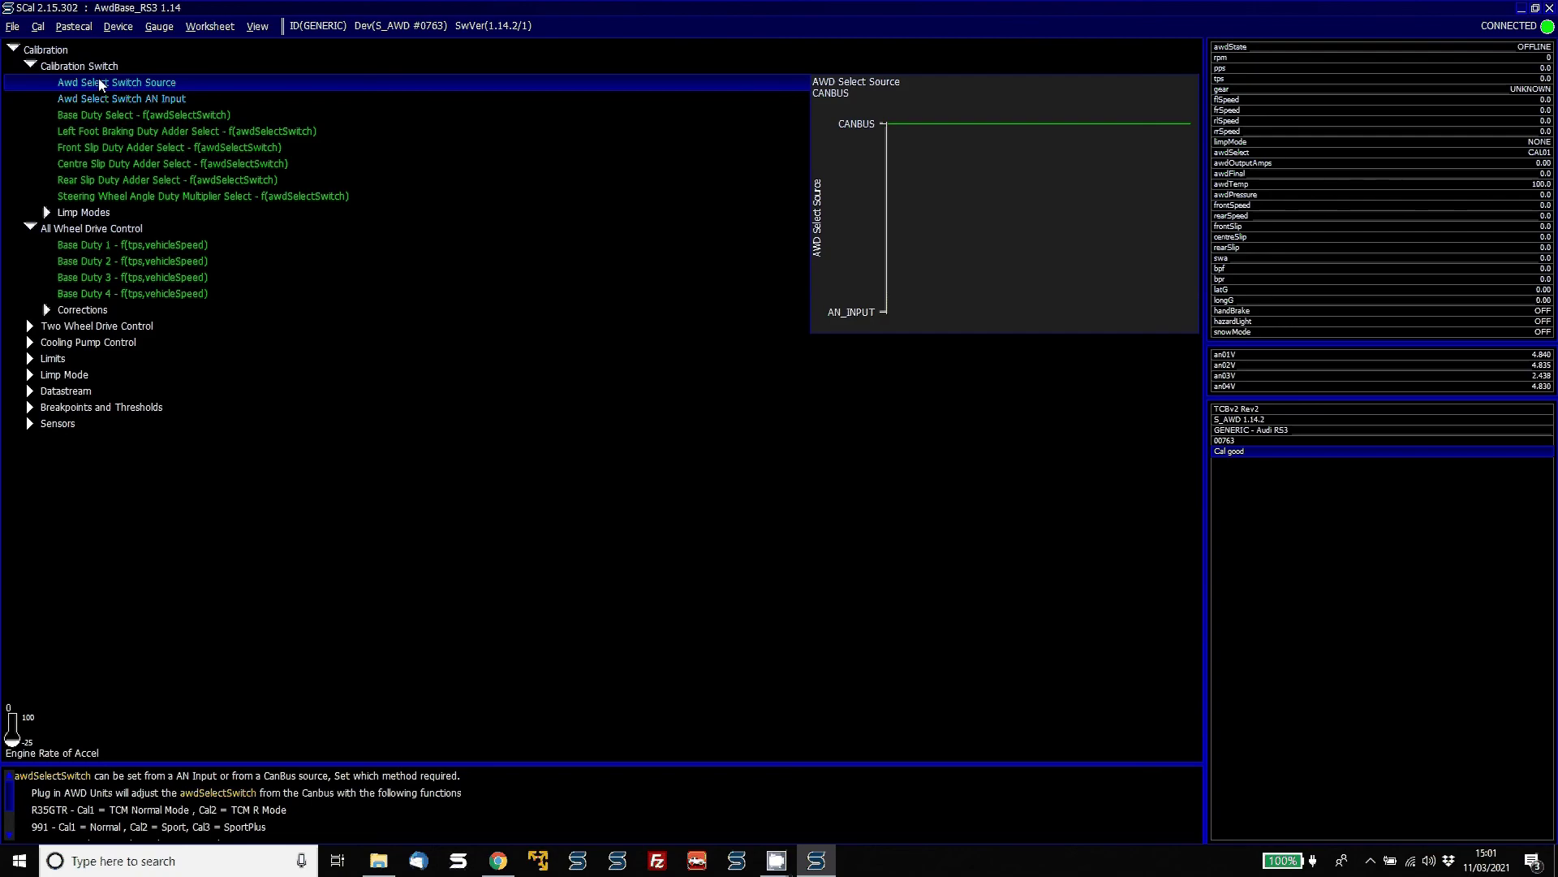